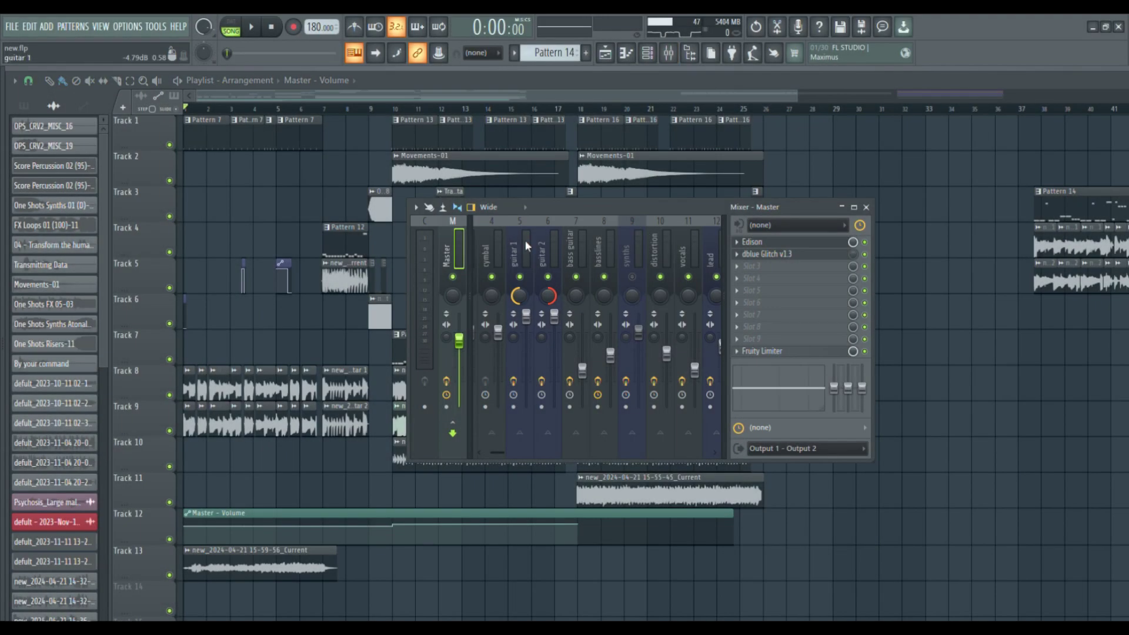
- Load STL Tonality - Will Putney (preset 01 Amp 1) on guitar 1 and position its window
left_click(782, 245)
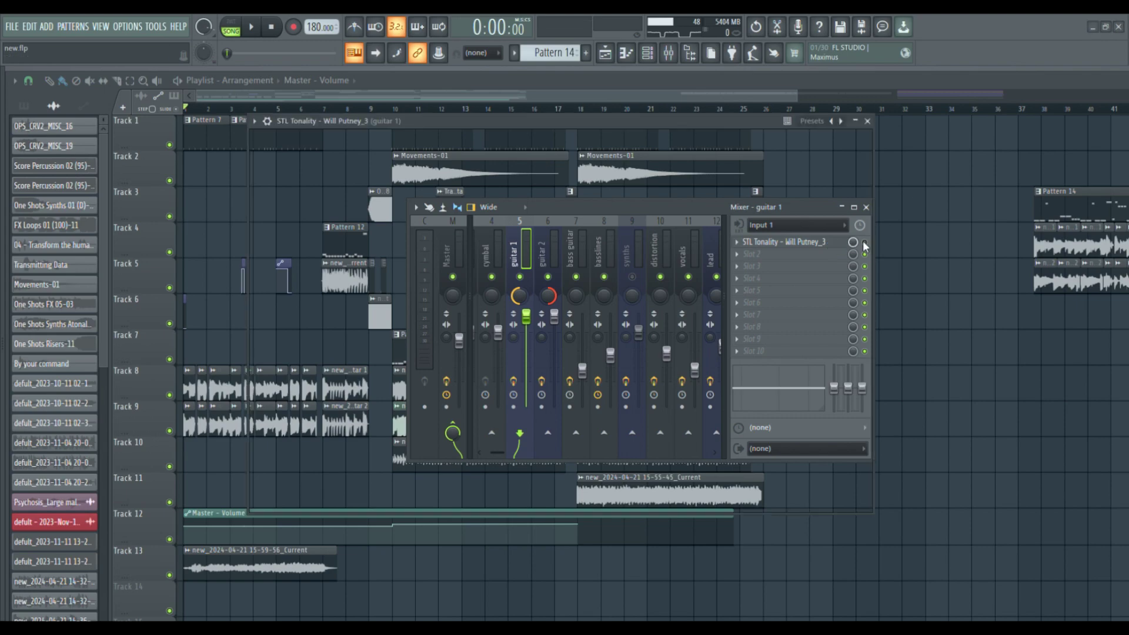
left_click_drag(722, 119, 772, 346)
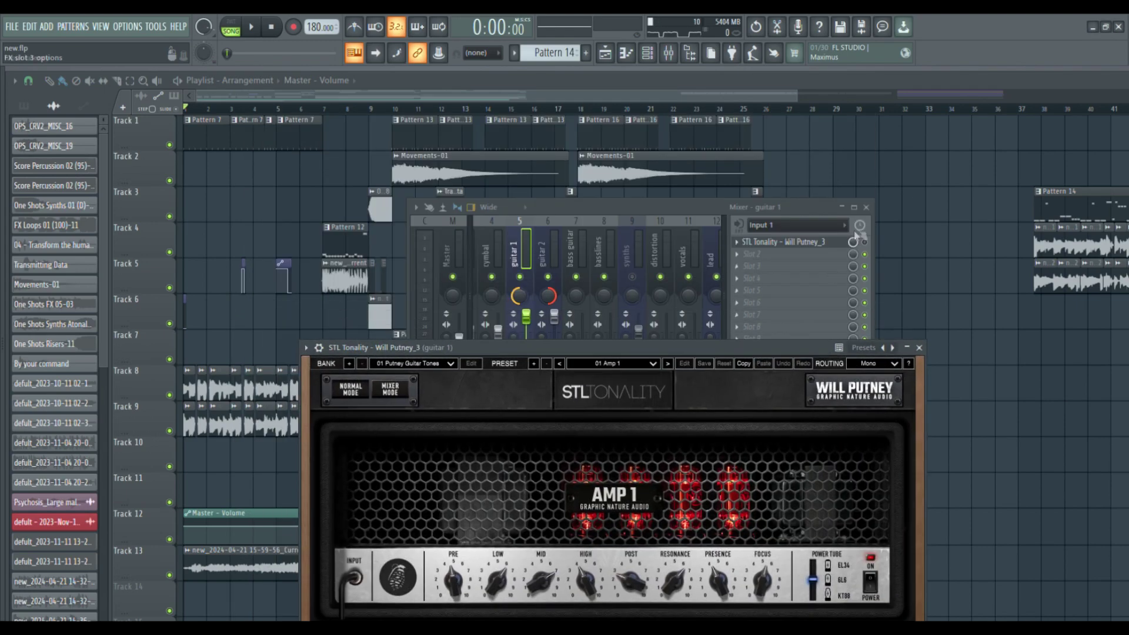
left_click(869, 247)
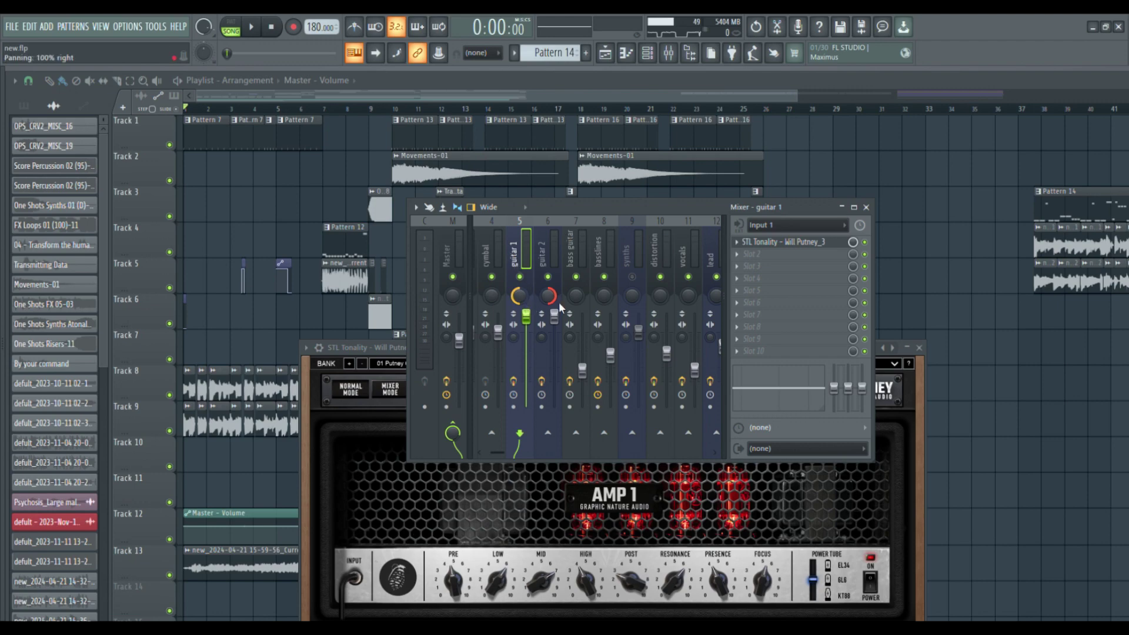
left_click_drag(368, 341, 306, 137)
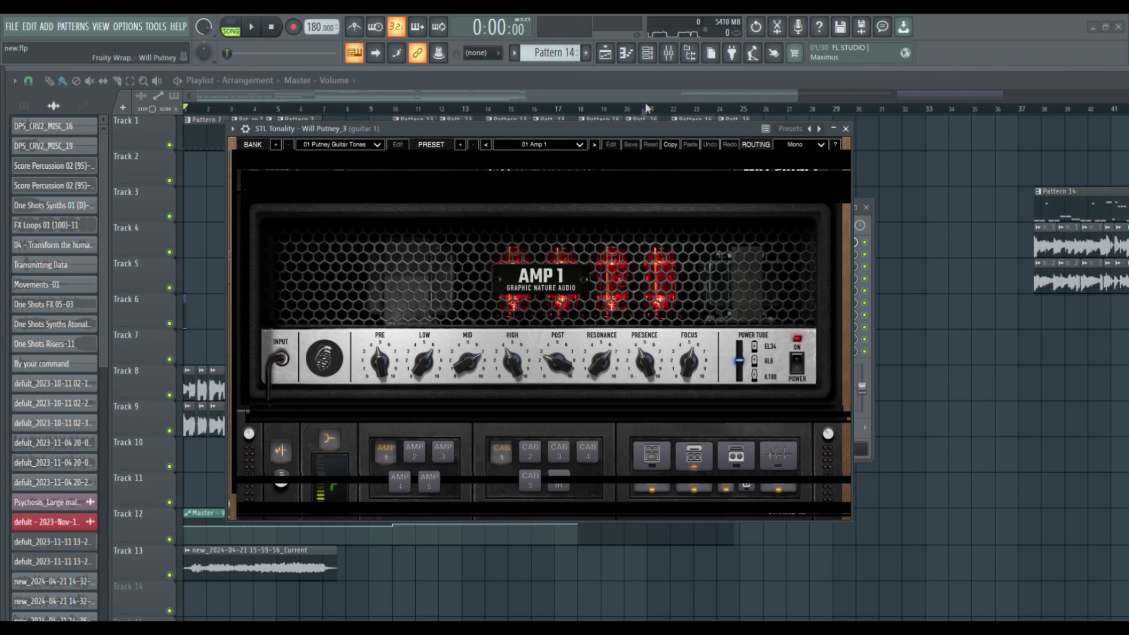
left_click_drag(647, 128, 670, 85)
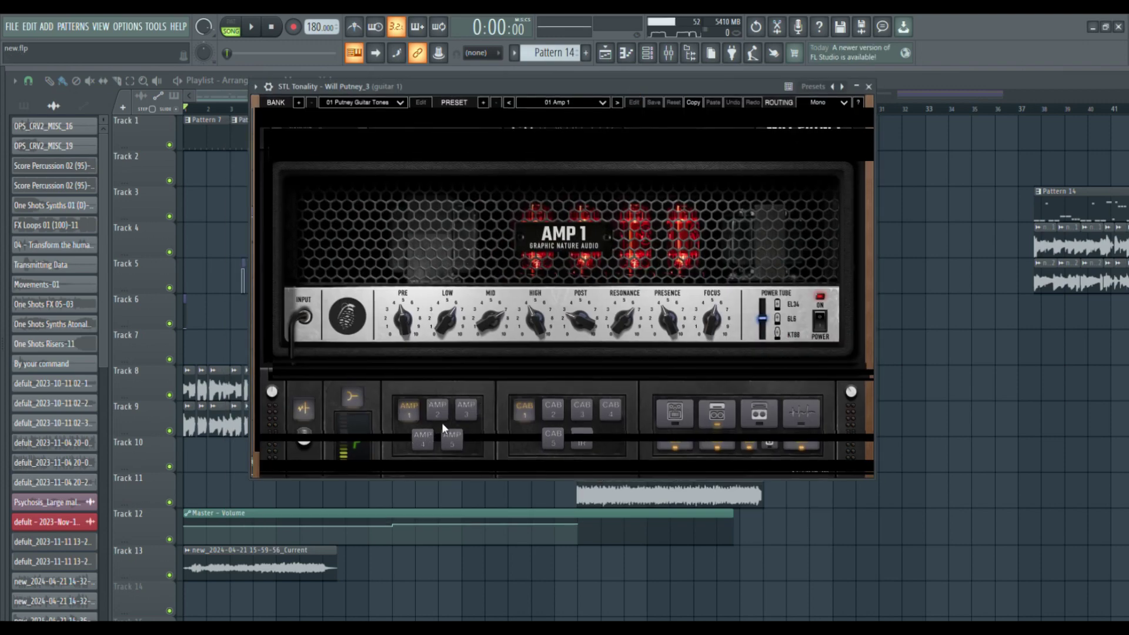
- Select AMP 2 with CAB 3 and turn the amp volume down to about 0.17
left_click(446, 406)
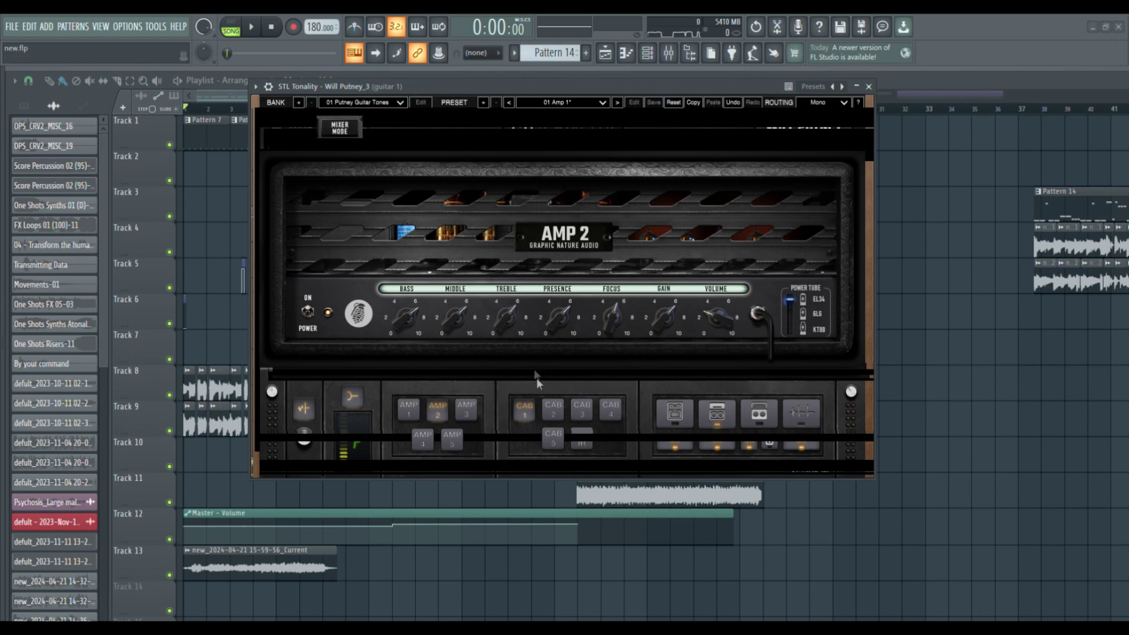
left_click(583, 408)
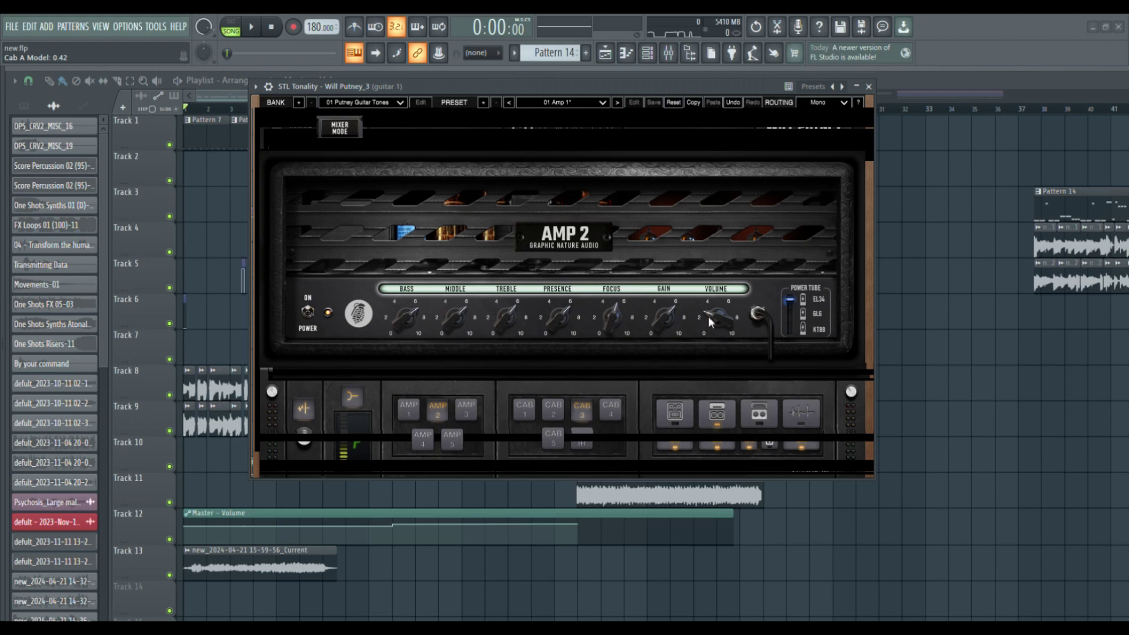
left_click_drag(708, 317, 661, 352)
left_click_drag(719, 316, 719, 320)
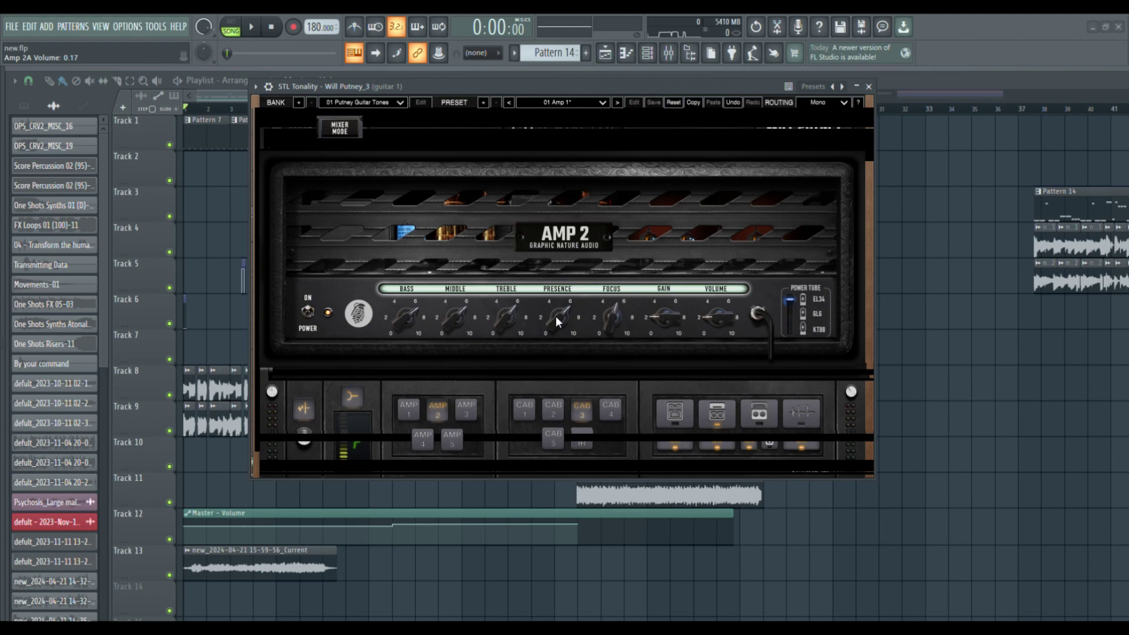
- Turn presence and focus down to minimum and treble all the way up
left_click_drag(562, 307, 567, 387)
left_click_drag(616, 311, 610, 413)
left_click_drag(504, 315, 454, 311)
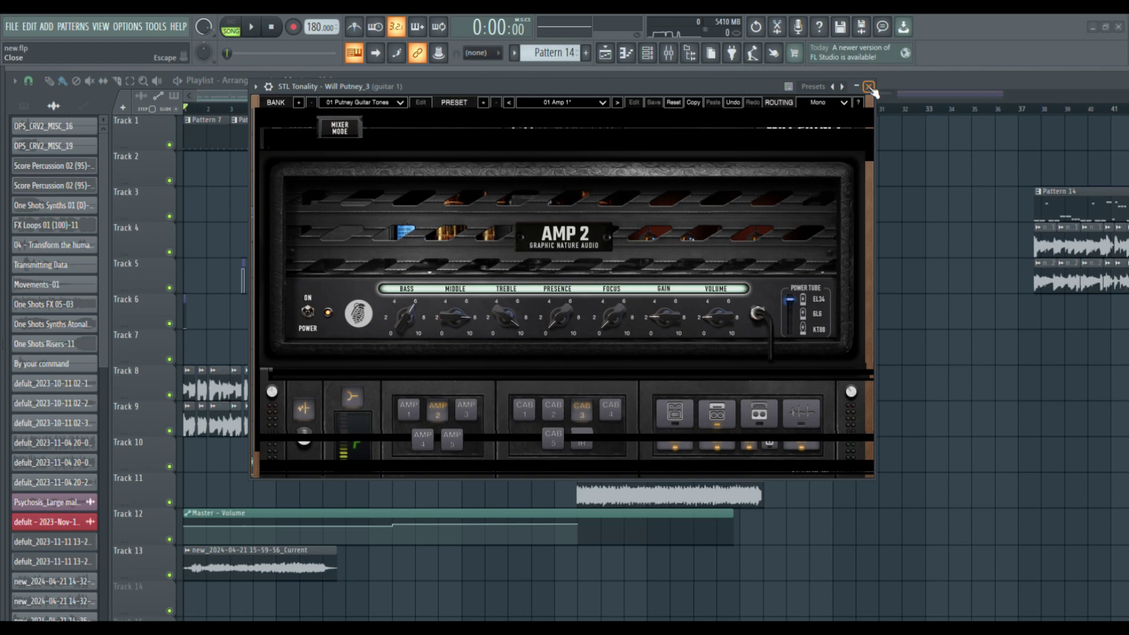
left_click(674, 411)
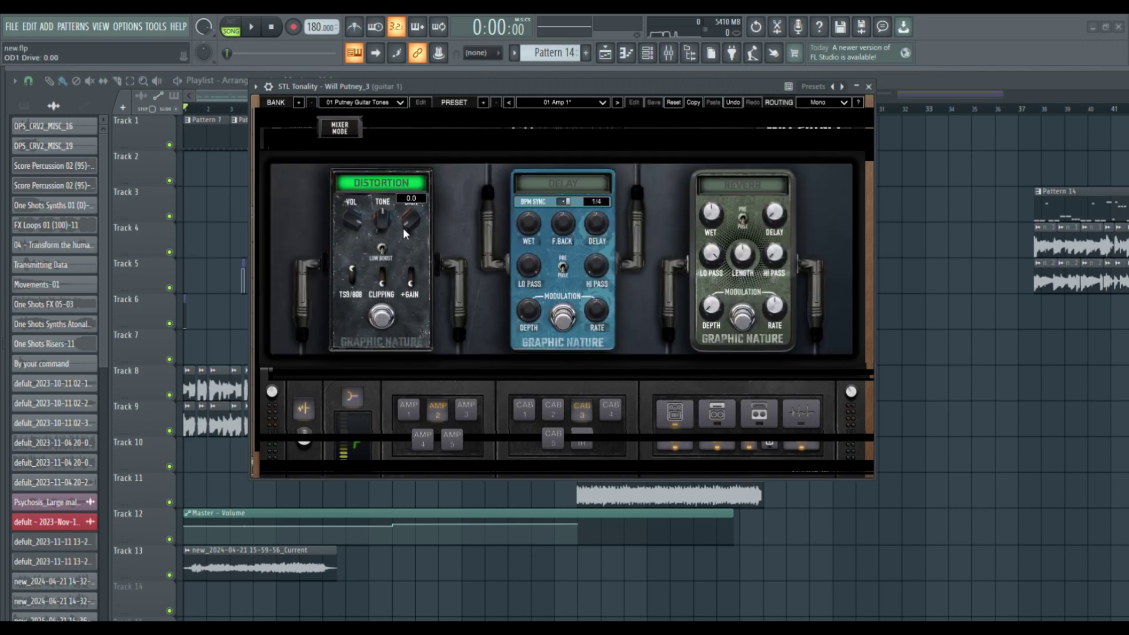
- Raise the noise gate threshold to about -43.9 dB, then close the plugin window
mouse_move(380, 220)
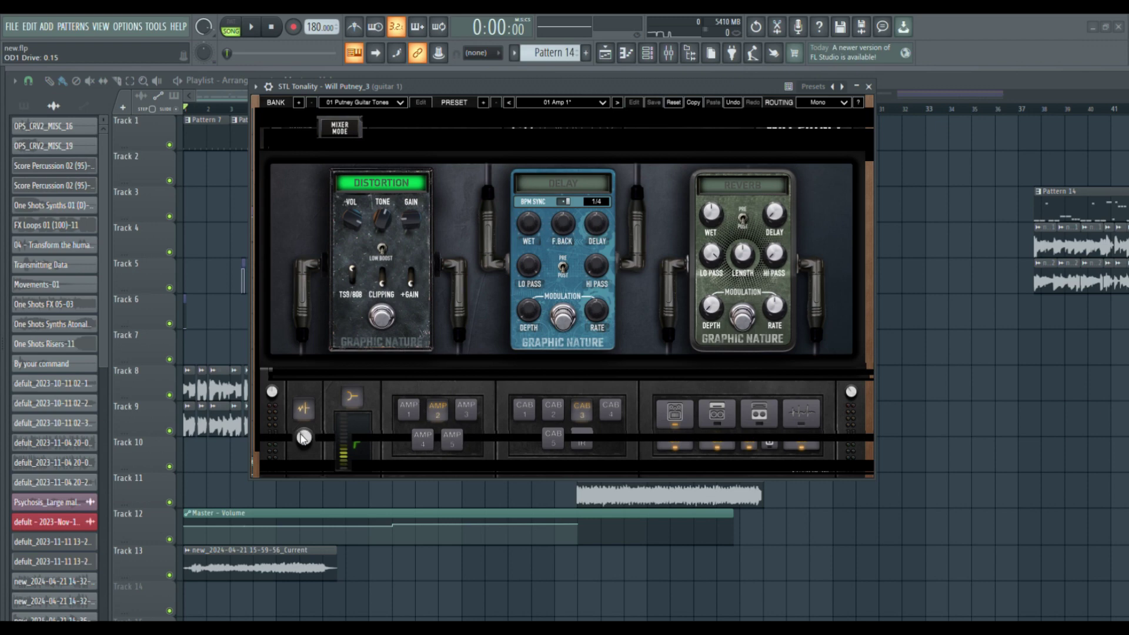
mouse_move(304, 438)
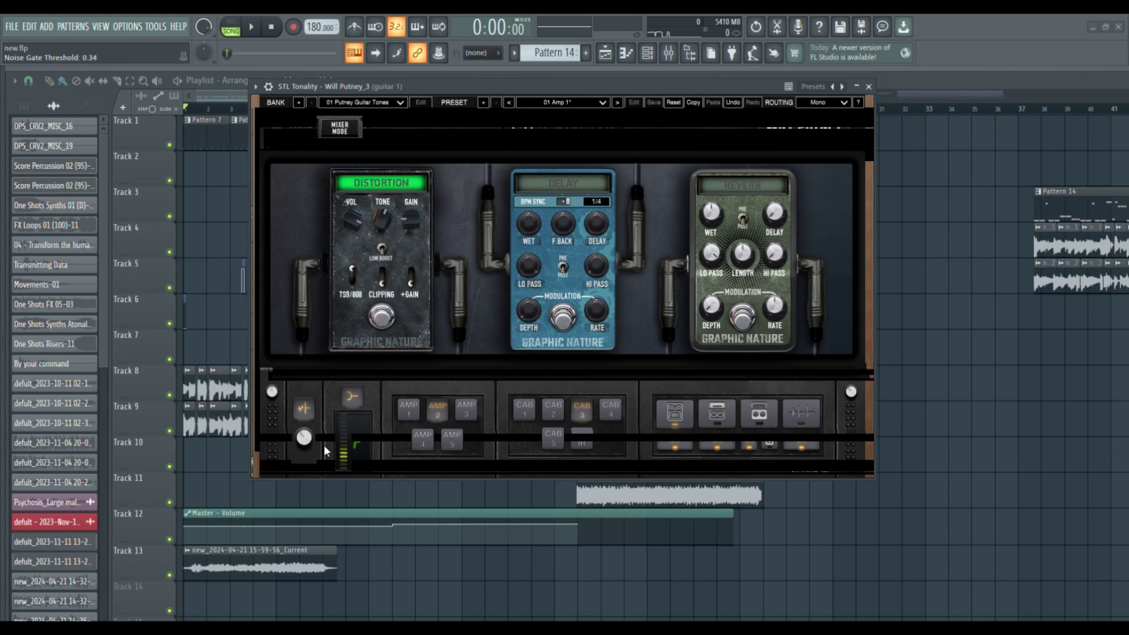
scroll(304, 439, "up", 3)
left_click_drag(302, 440, 305, 438)
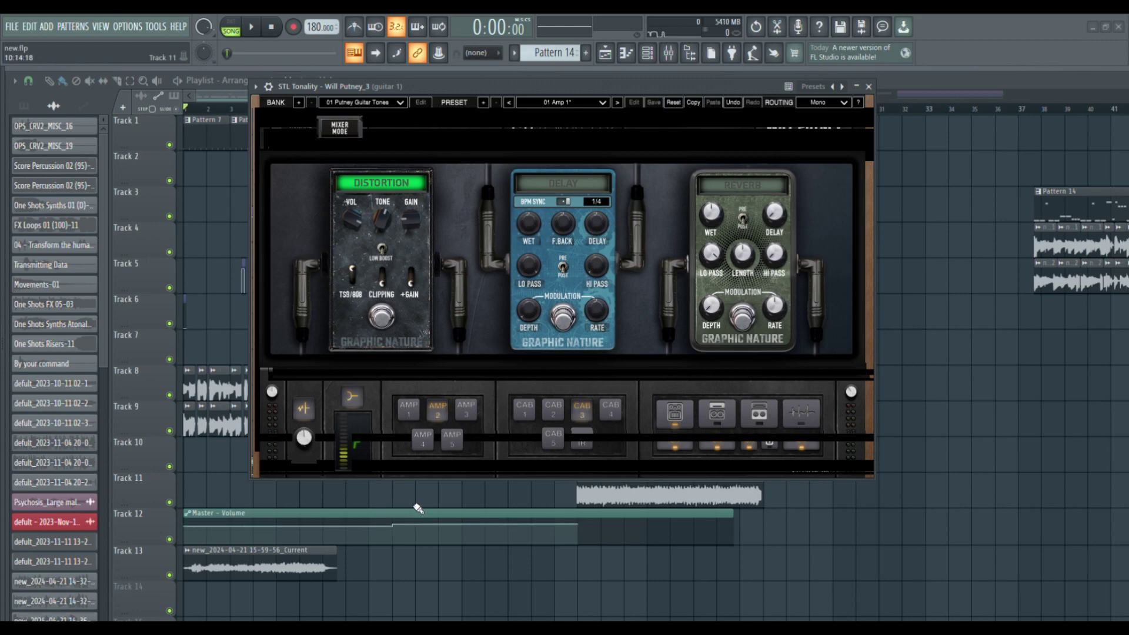
left_click(870, 86)
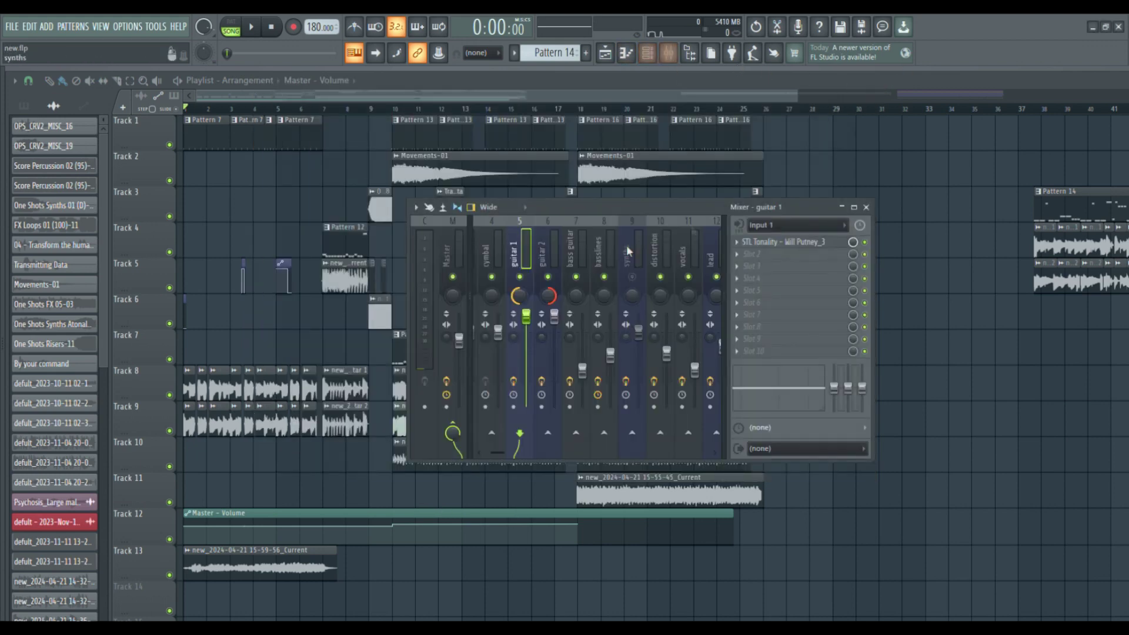
left_click(545, 245)
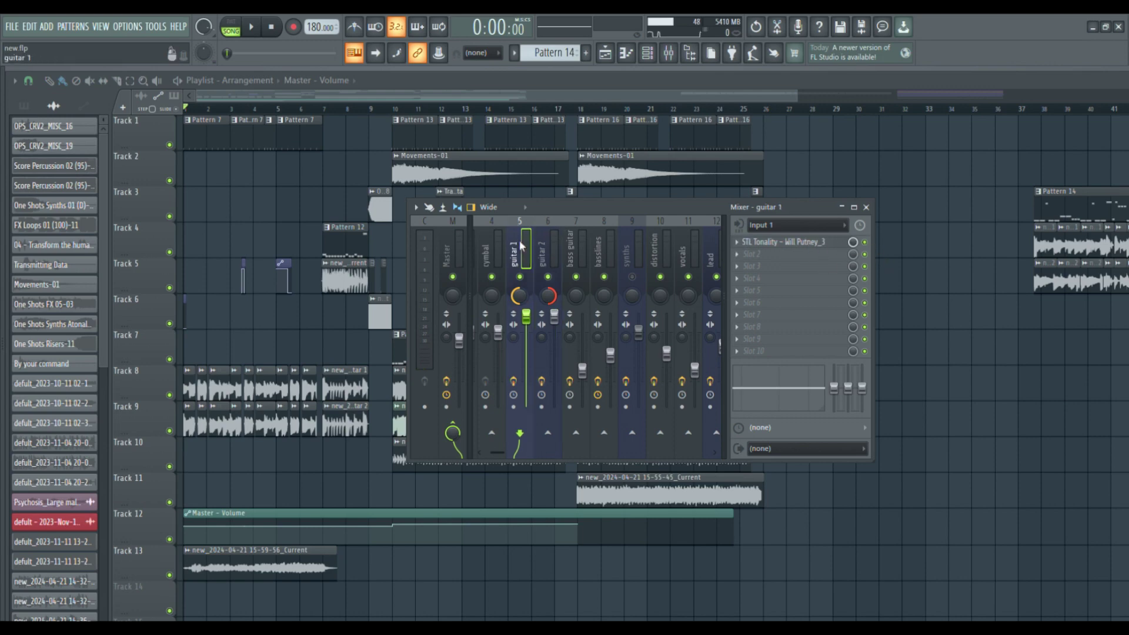
left_click(758, 243)
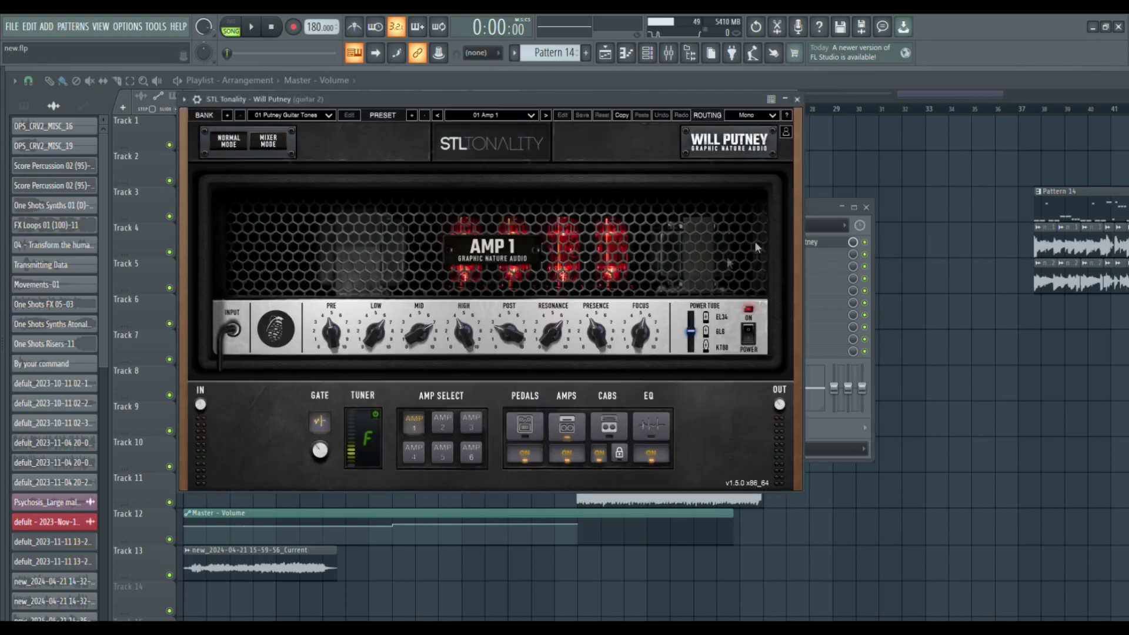
left_click(608, 425)
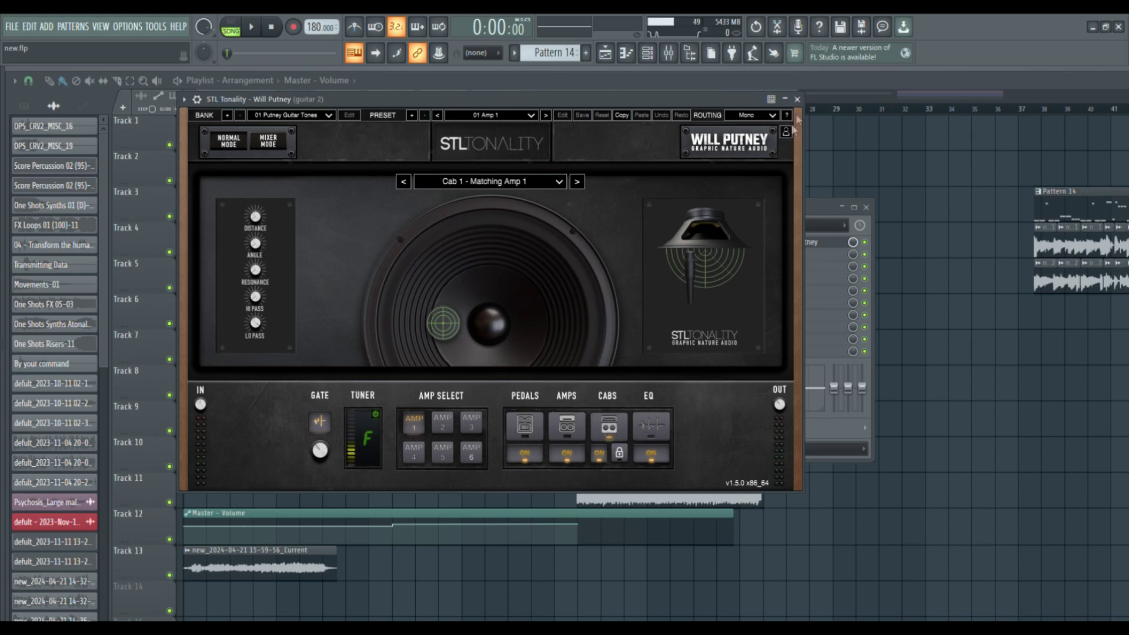
left_click(797, 98)
left_click(522, 245)
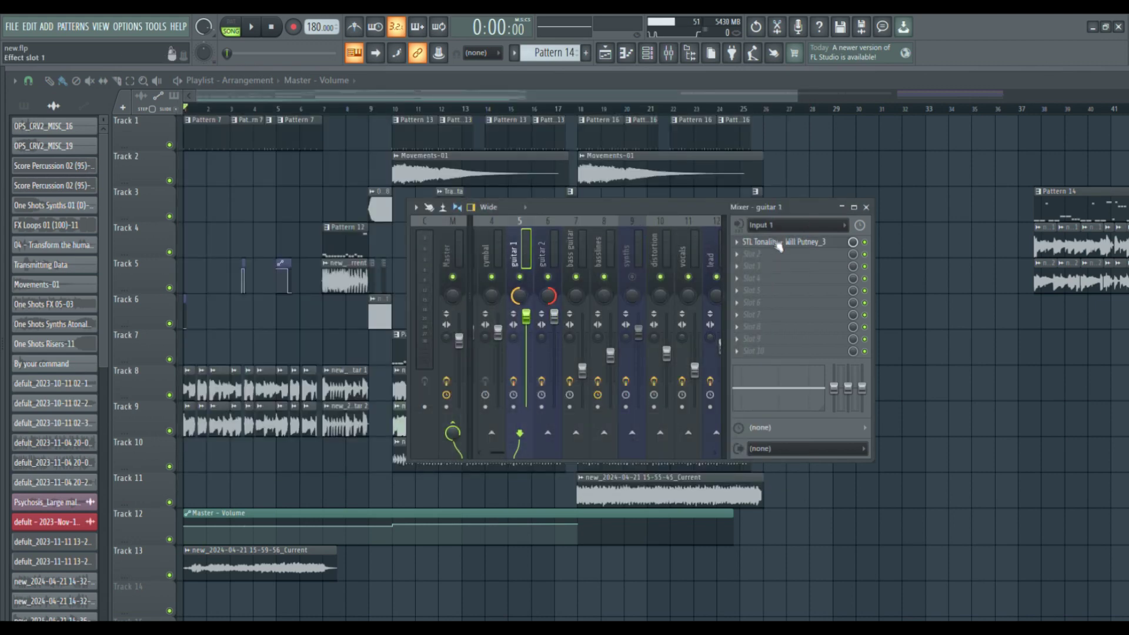
left_click(758, 243)
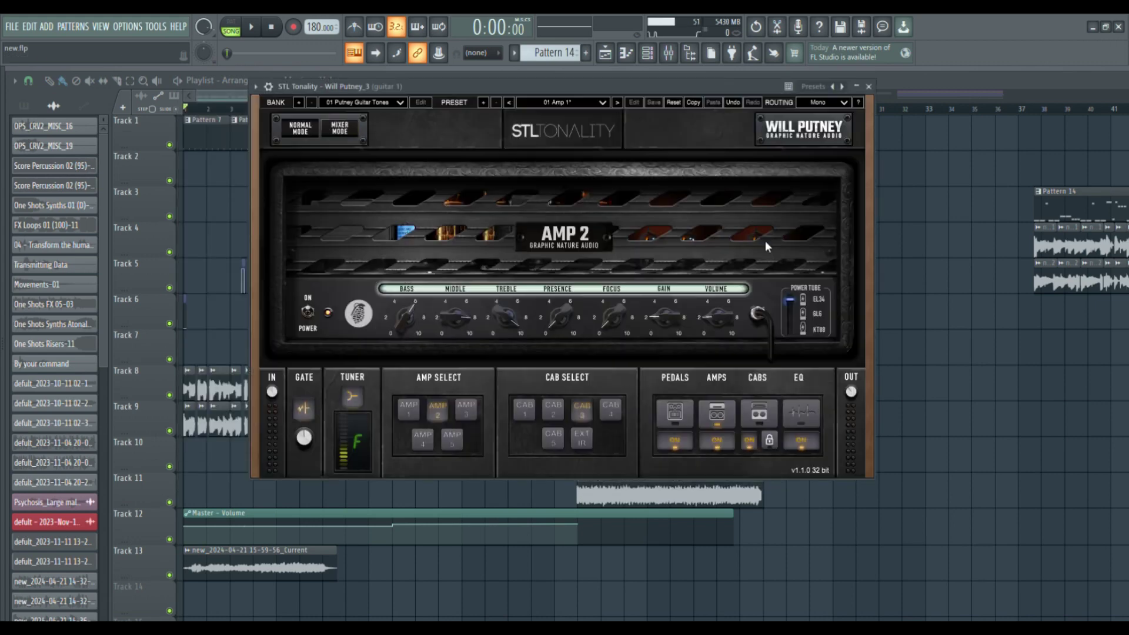
left_click(759, 412)
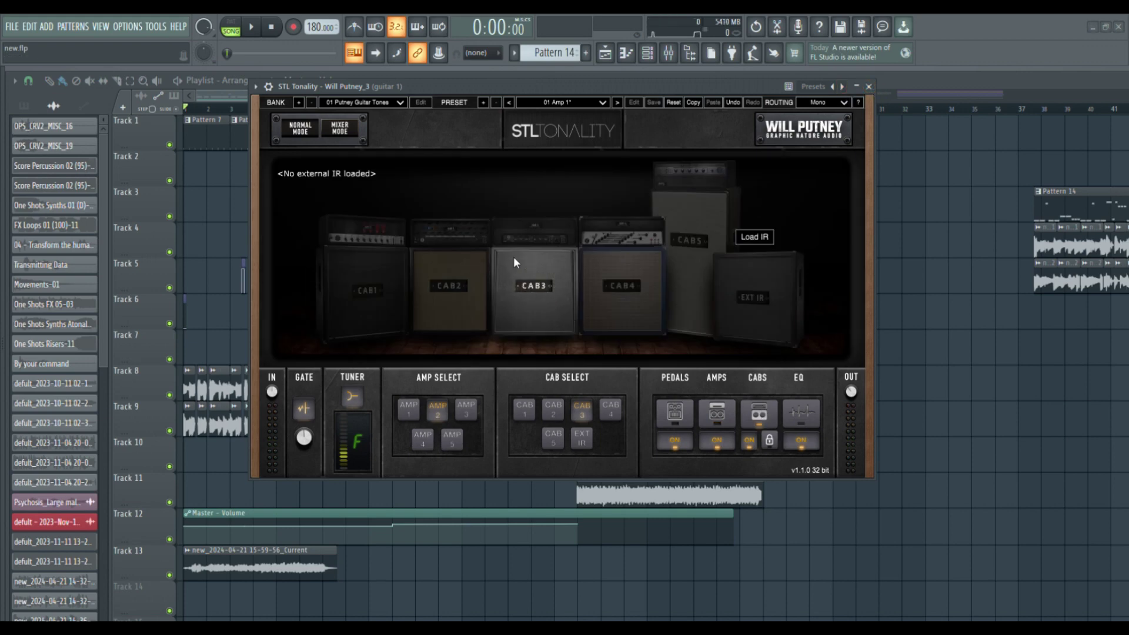
left_click(868, 87)
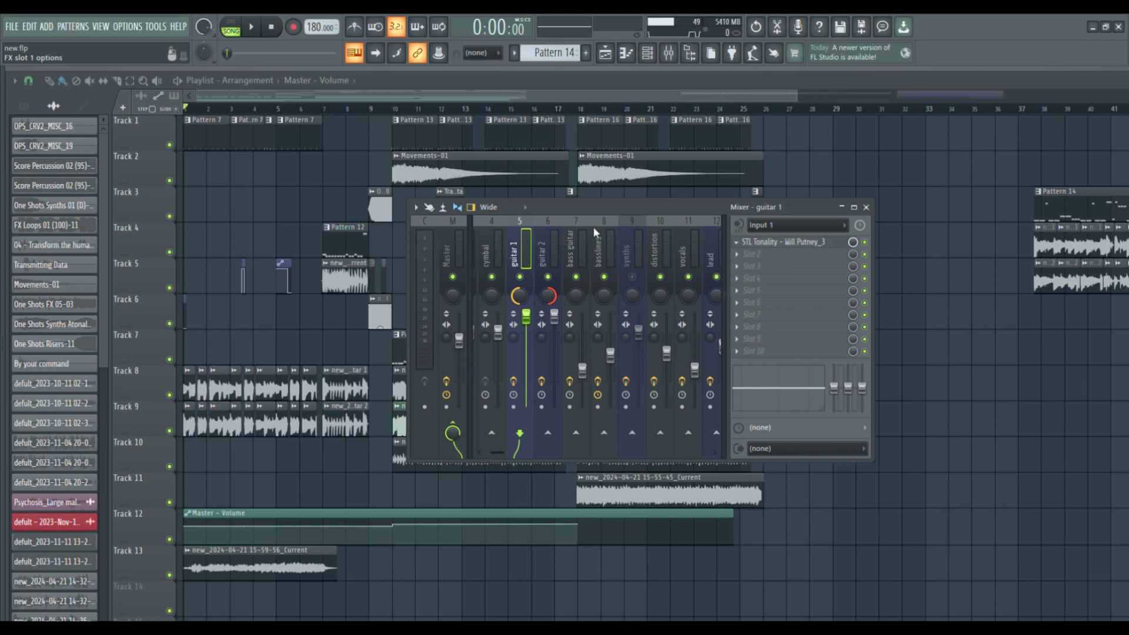
left_click(681, 352)
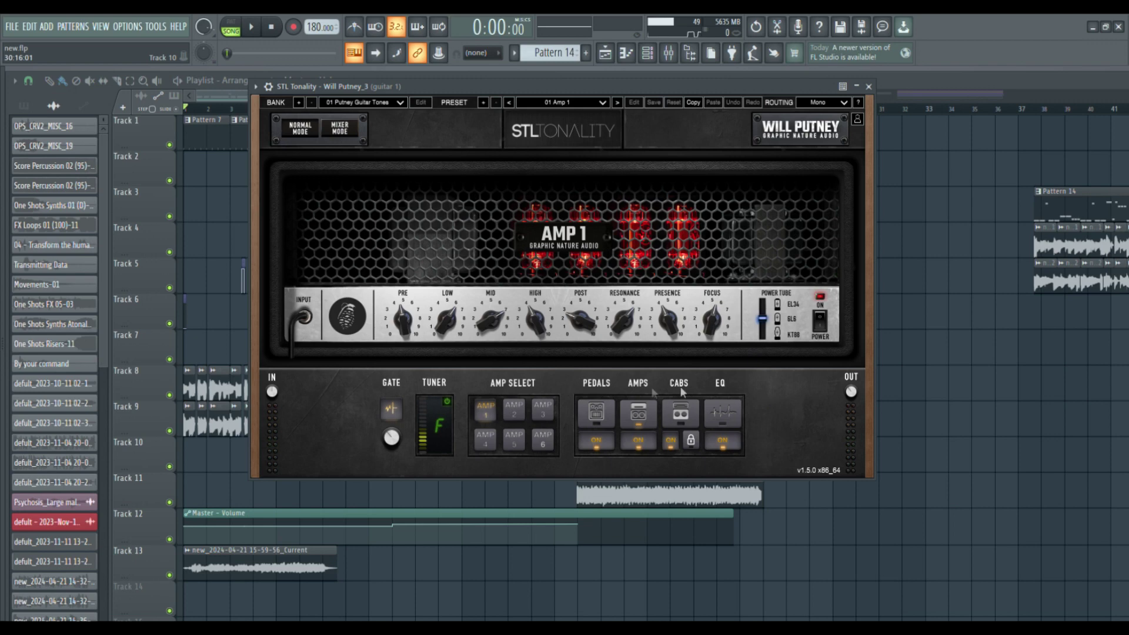
- Choose Cab 3 - Matching Amp 3 for guitar 1 and shift the mic on the speaker
left_click(516, 411)
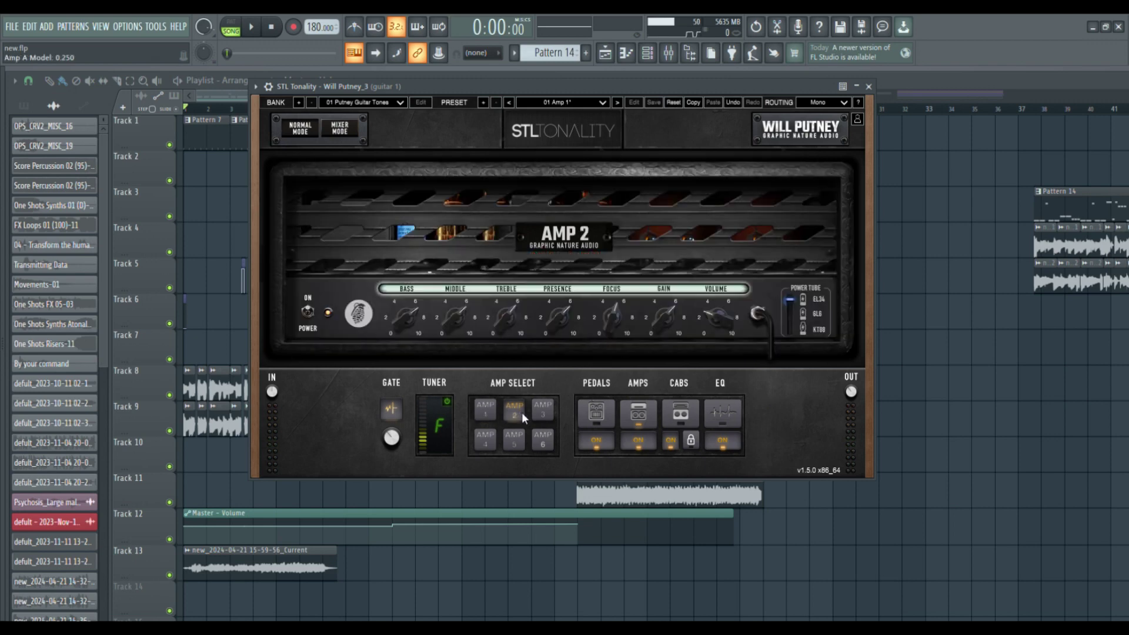
left_click(680, 414)
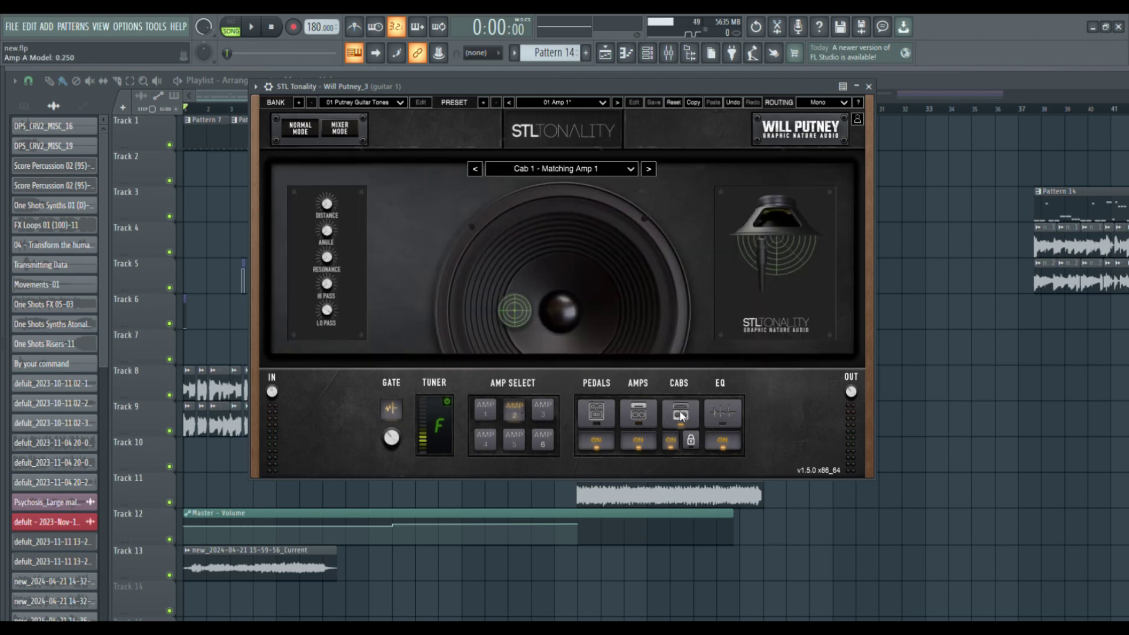
left_click(647, 168)
left_click(647, 168)
left_click_drag(509, 309, 499, 309)
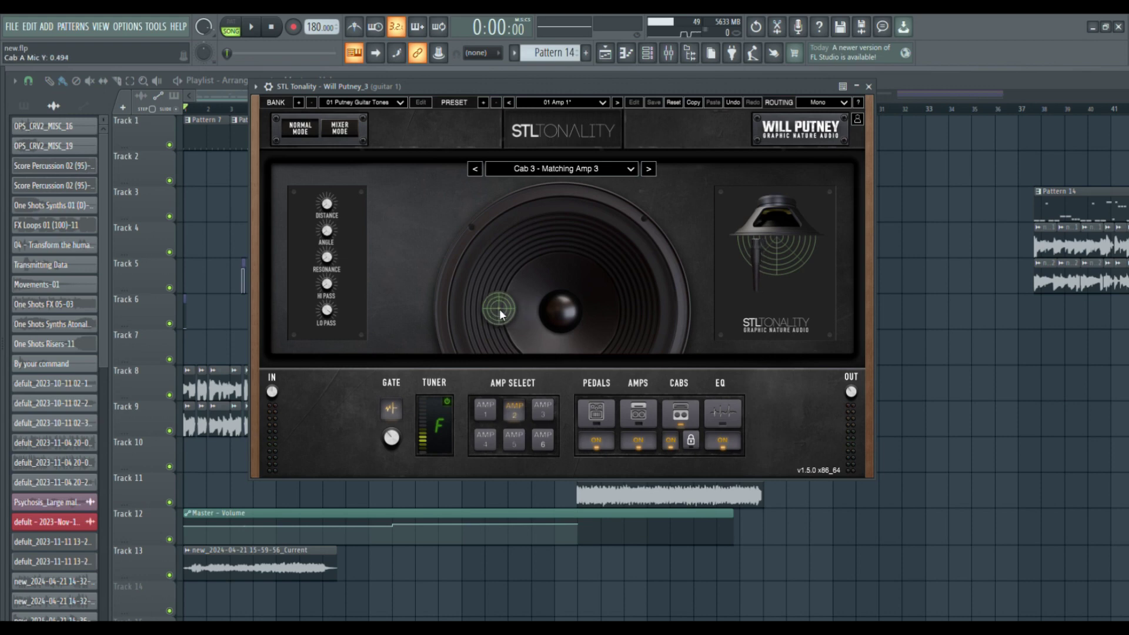
left_click(638, 411)
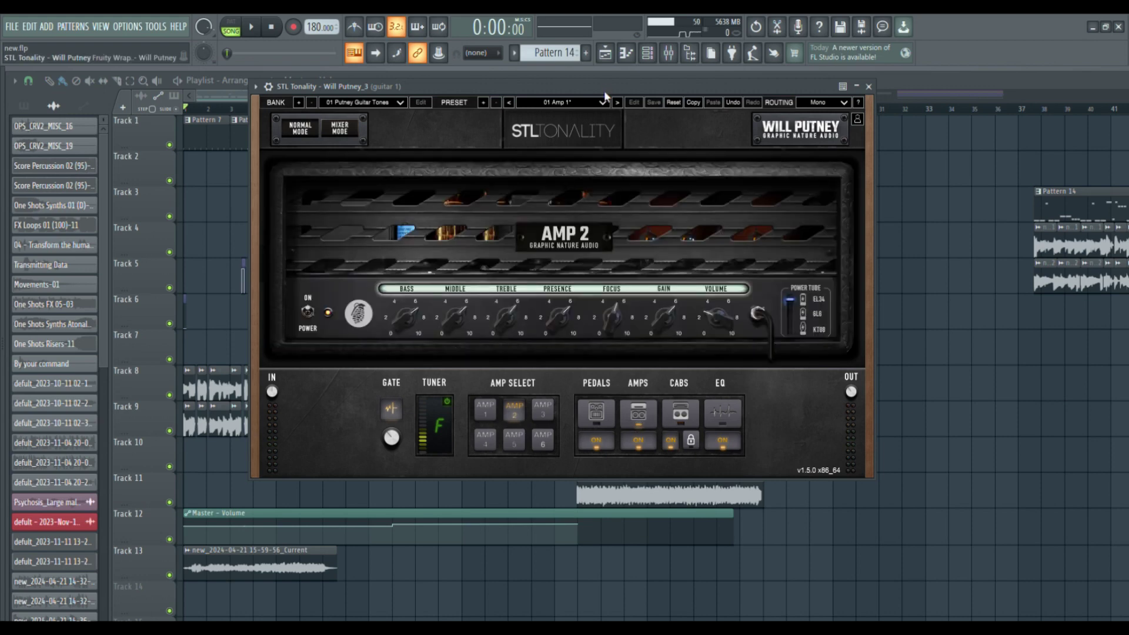
left_click_drag(604, 91, 589, 125)
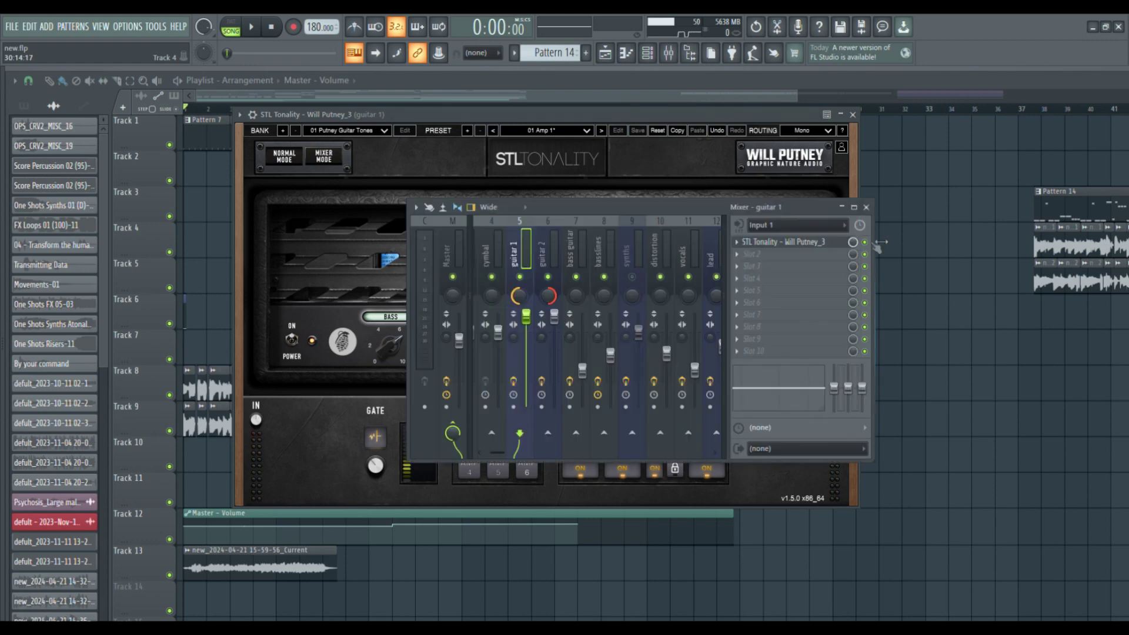
- Nudge guitar 1's Cab 3 mic slightly right, then close its plugin window
left_click(864, 253)
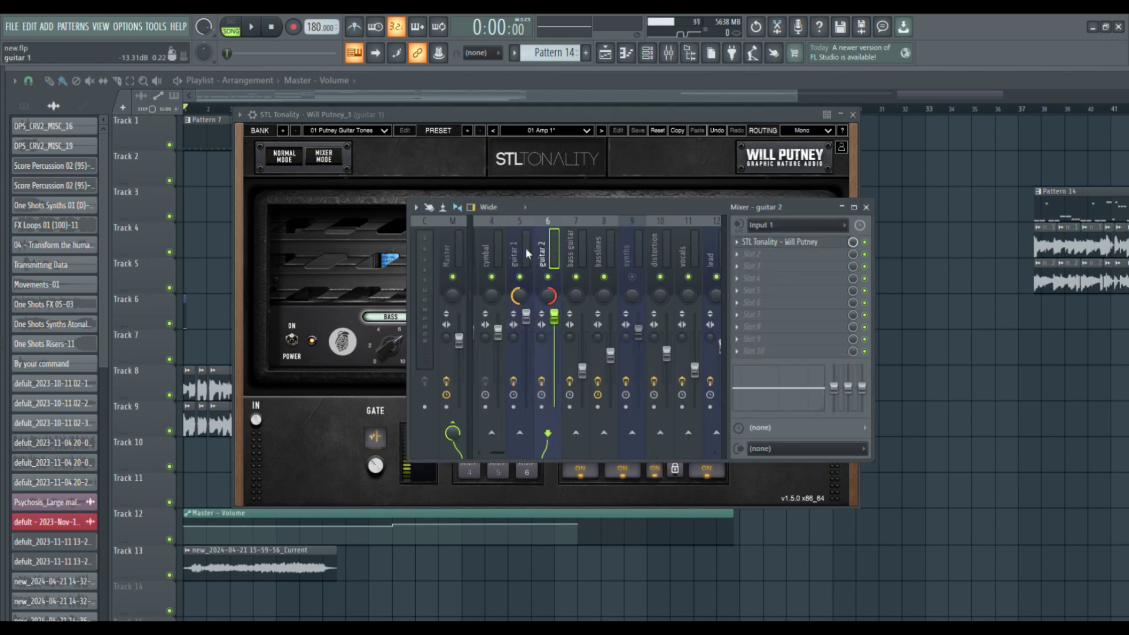
left_click(829, 244)
left_click(826, 244)
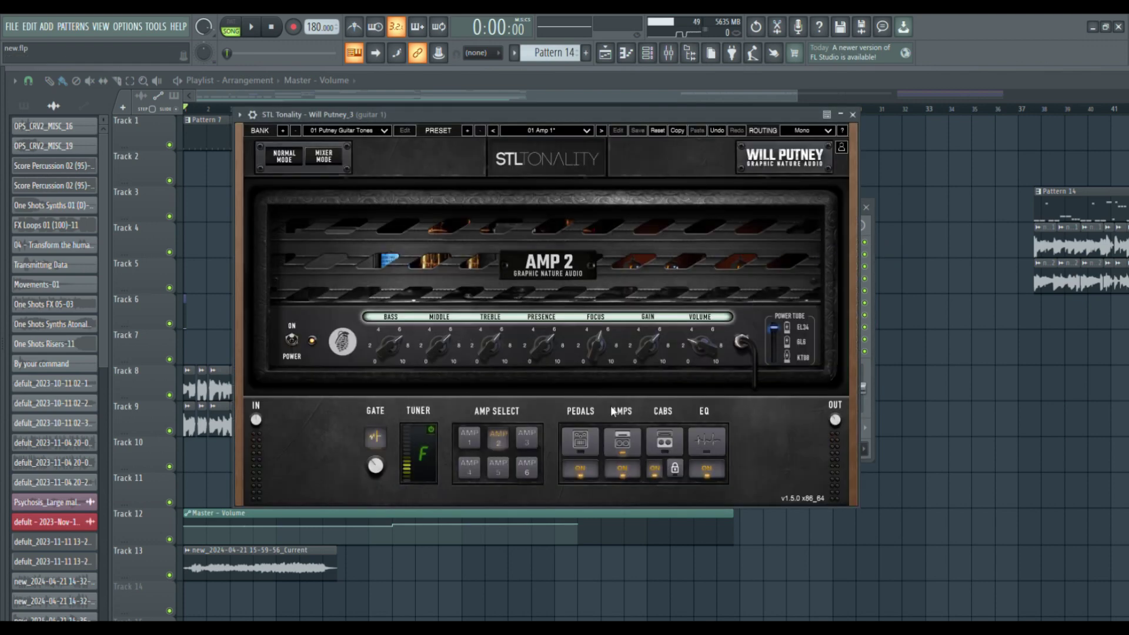
left_click(660, 440)
left_click(612, 444)
left_click(579, 441)
left_click(664, 441)
mouse_move(482, 336)
left_mouse_down()
mouse_move(492, 350)
mouse_move(488, 334)
left_mouse_up()
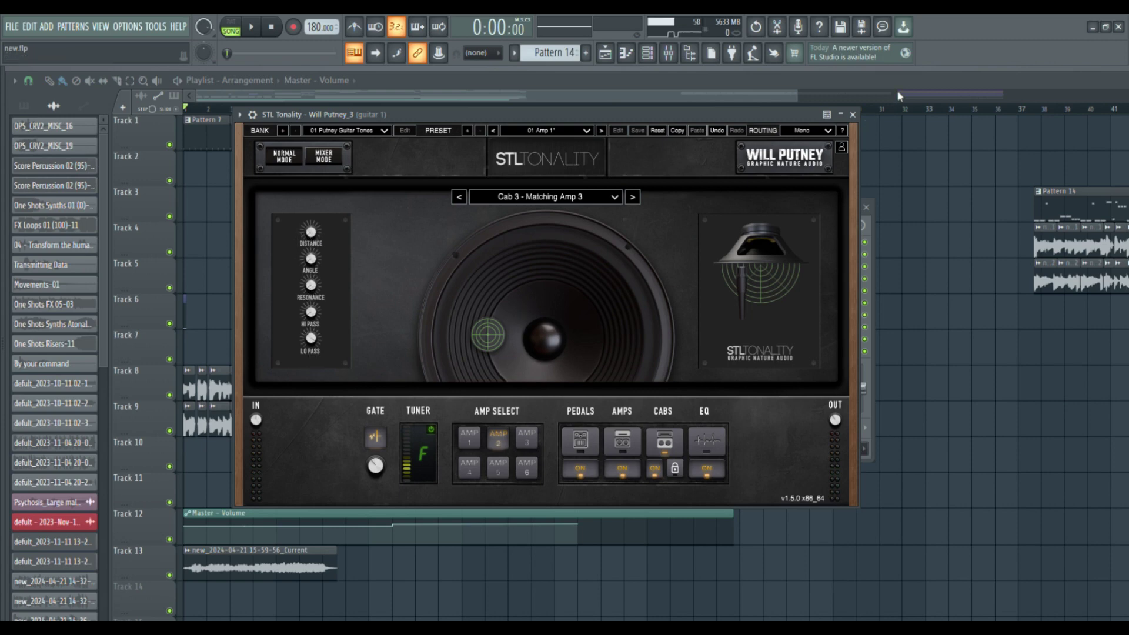
left_click(852, 114)
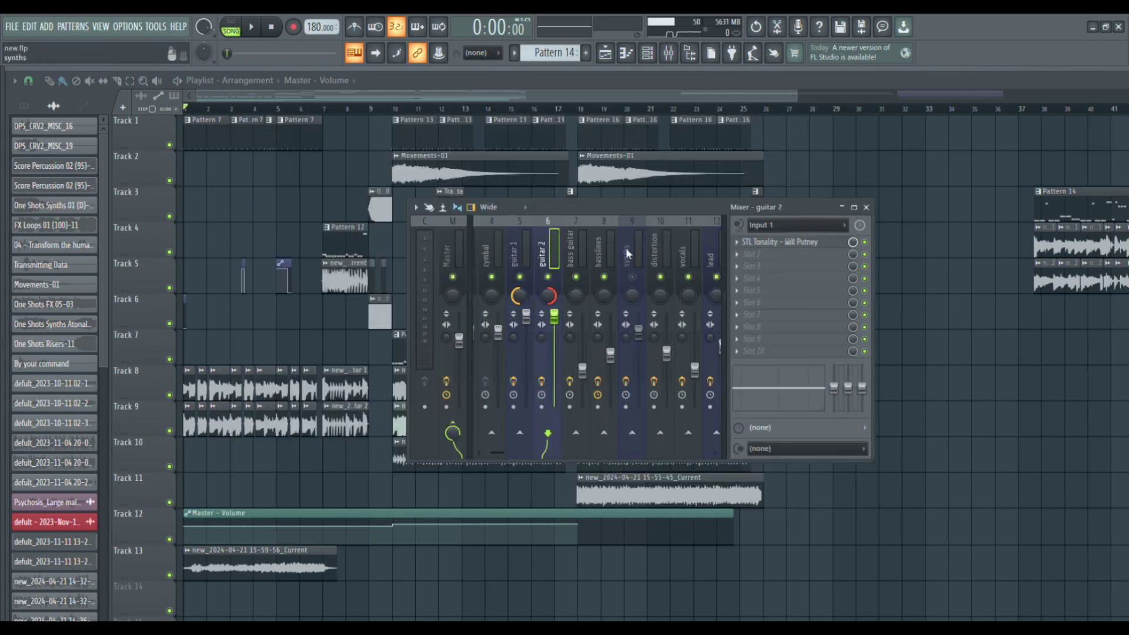
- Open guitar 2's STL Tonality and move its Cab 1 mic left and slightly up
left_click(778, 241)
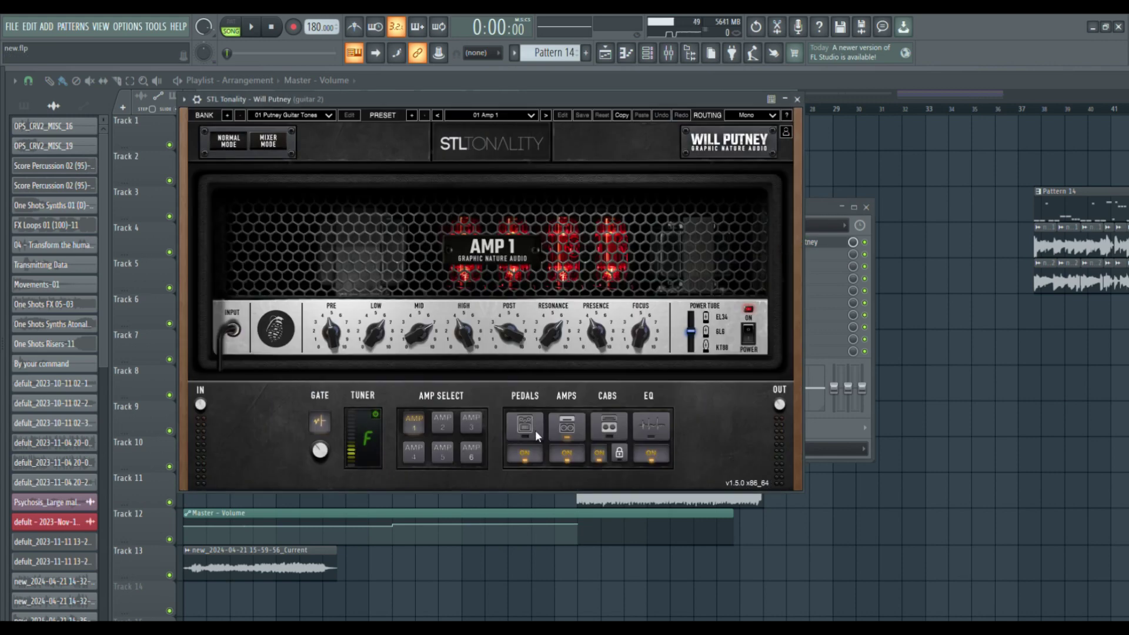
left_click(608, 428)
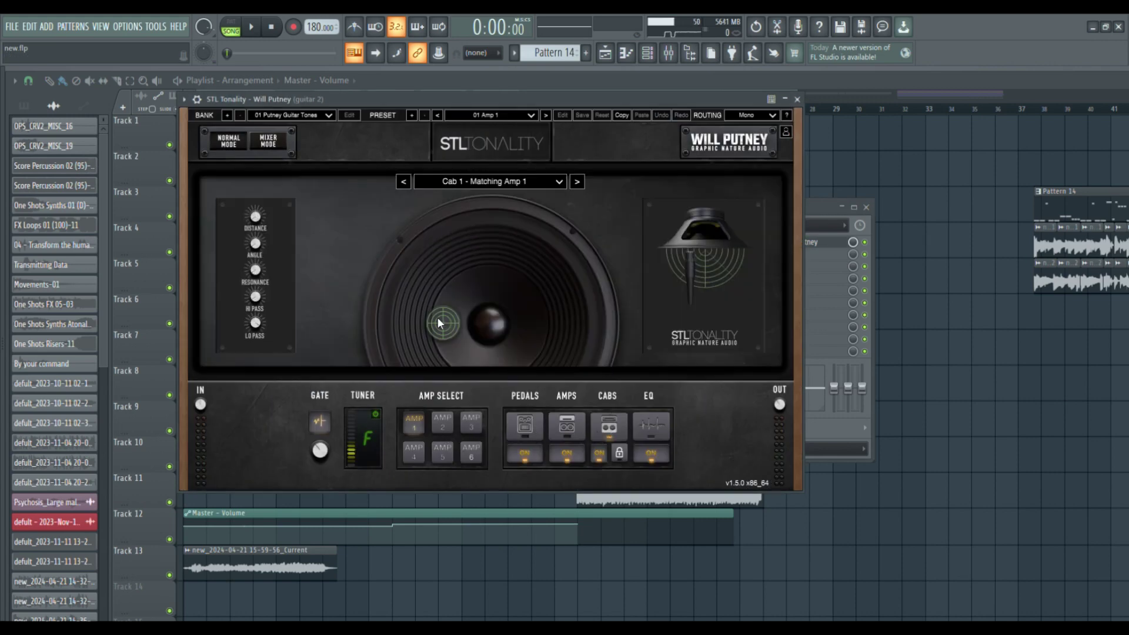
left_click_drag(437, 320, 404, 323)
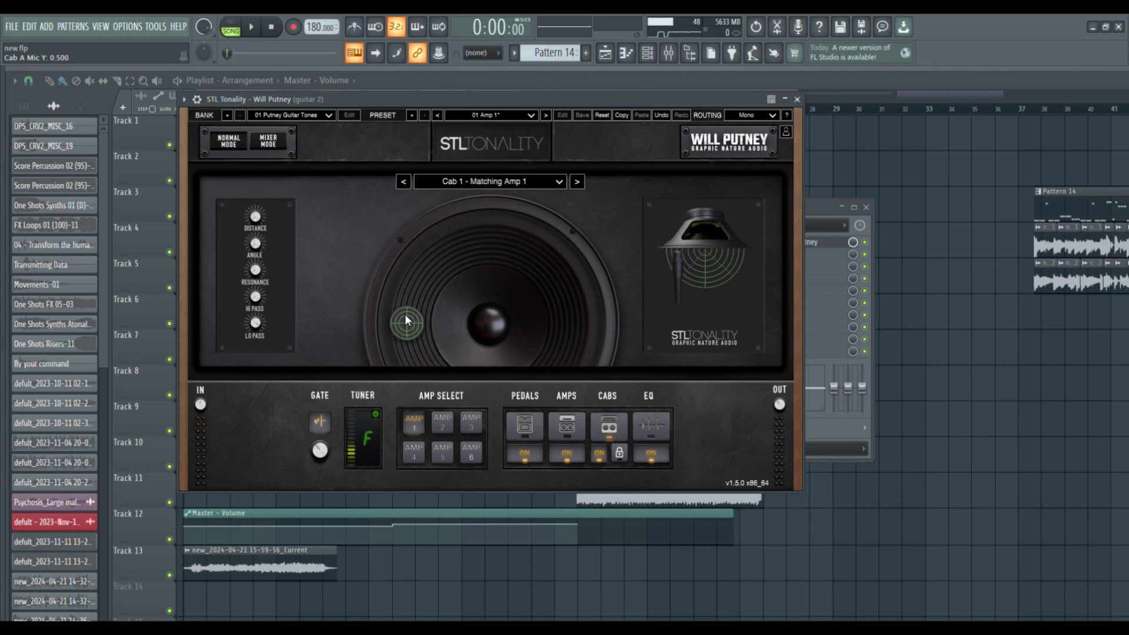
left_click_drag(404, 314, 411, 324)
left_click_drag(415, 318, 413, 316)
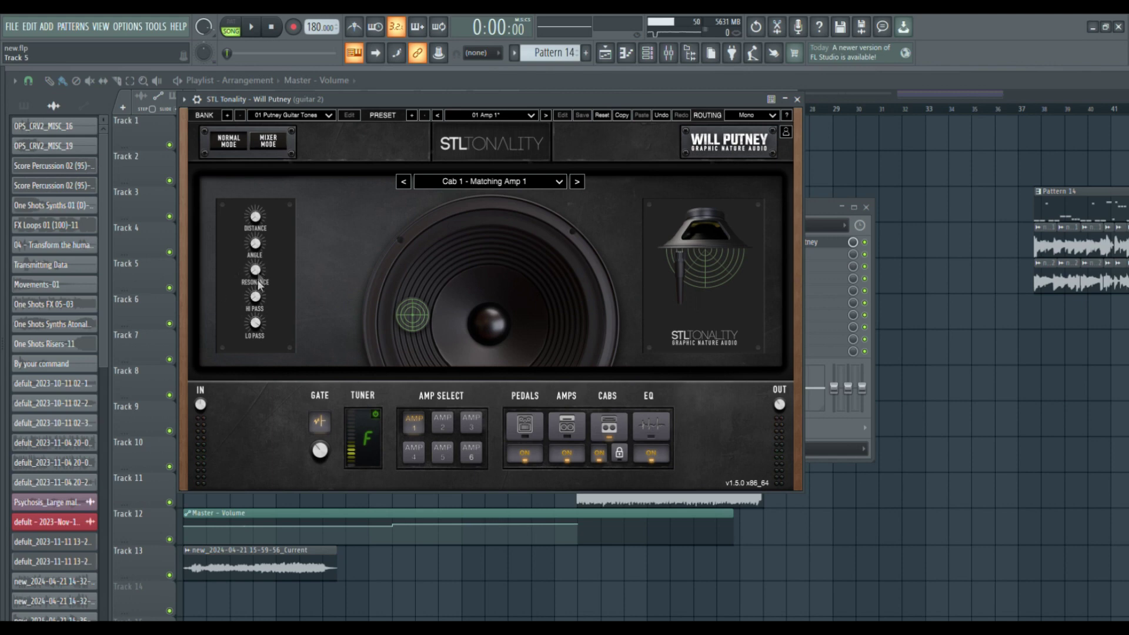
- Set the cabinet mic angle to 20.2 and raise the resonance a bit
mouse_move(257, 220)
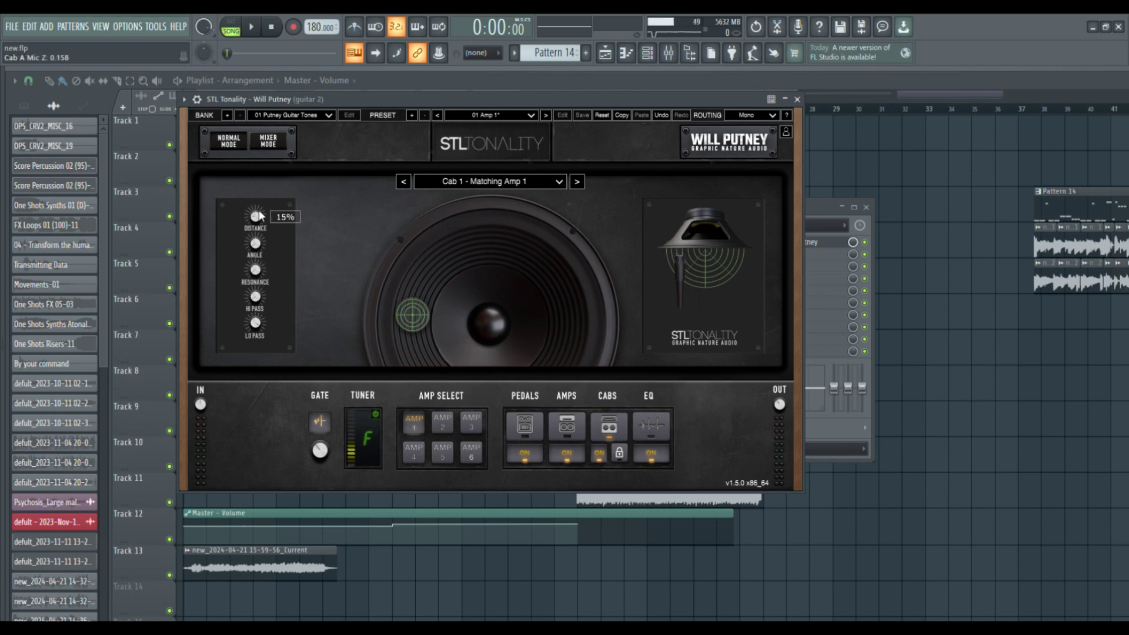
left_click_drag(258, 245, 262, 220)
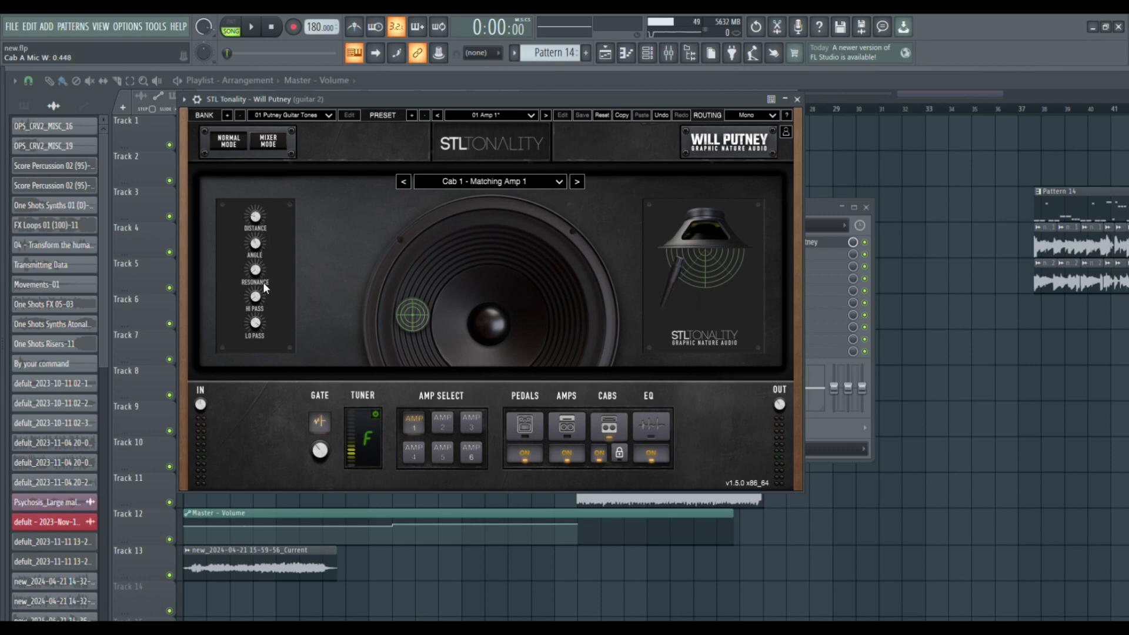
mouse_move(258, 279)
left_mouse_down()
mouse_move(264, 263)
mouse_move(259, 277)
left_mouse_up()
left_click_drag(257, 274, 267, 281)
left_click_drag(382, 96, 402, 133)
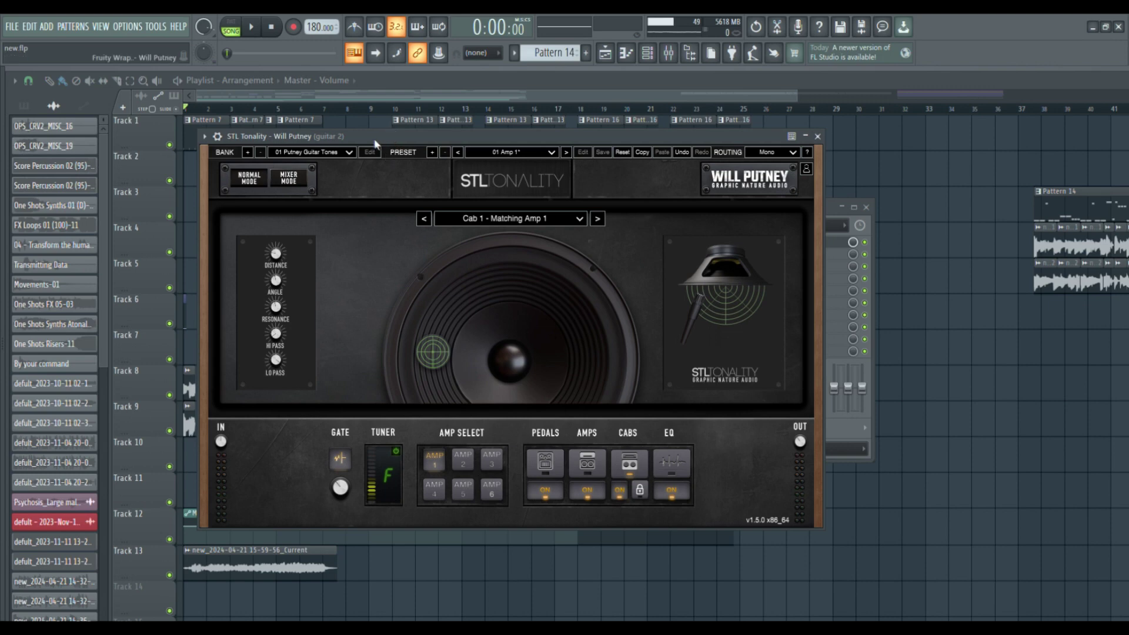
left_click(552, 458)
- Switch guitar 2 to AMP 2, gain down to 1.4, treble at about 9.3
left_click(574, 458)
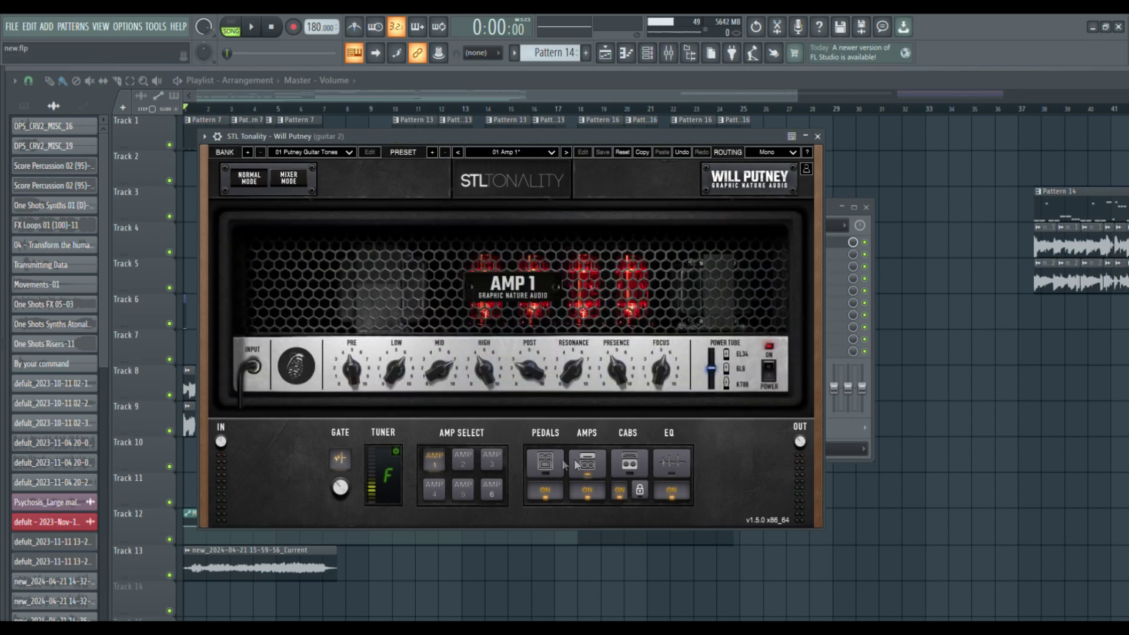
left_click(627, 462)
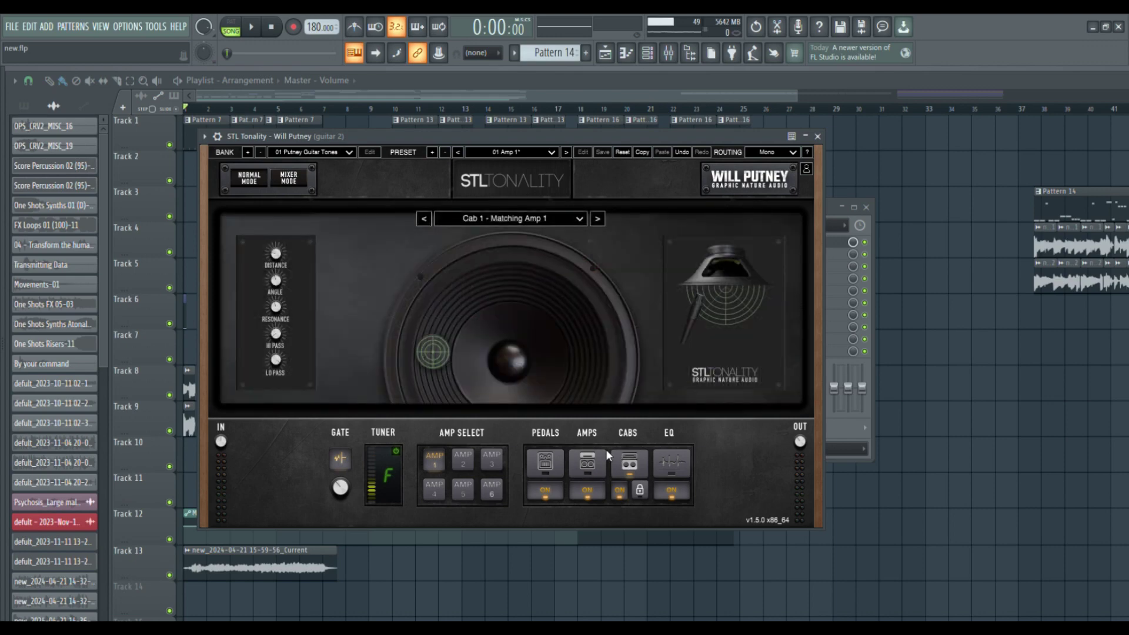
left_click(590, 458)
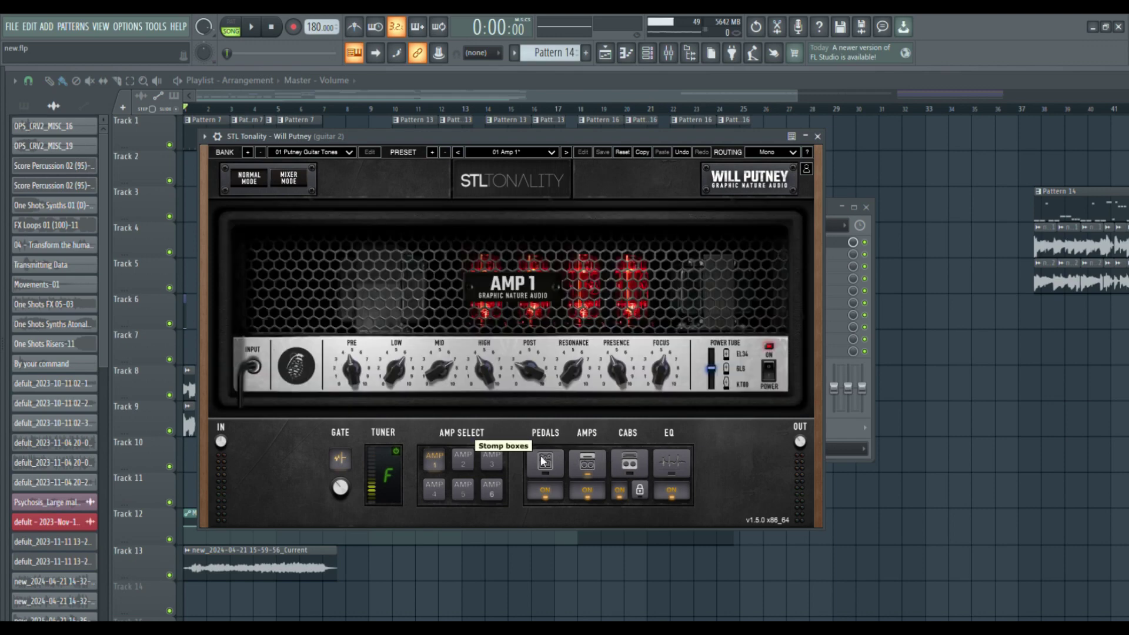
left_click(543, 460)
left_click(587, 464)
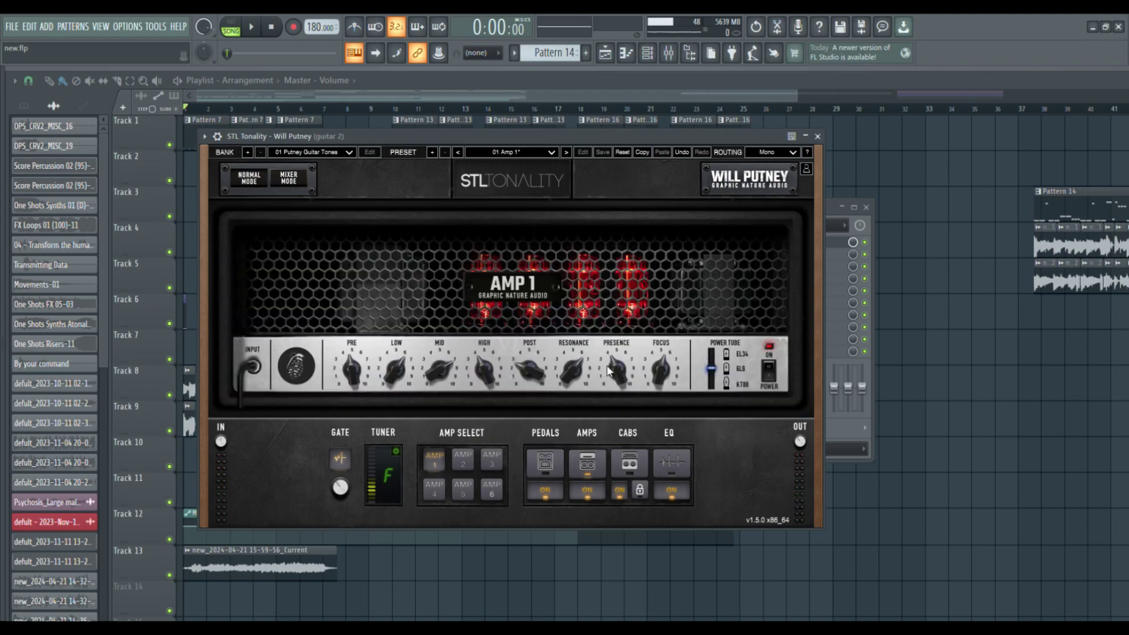
left_click(471, 461)
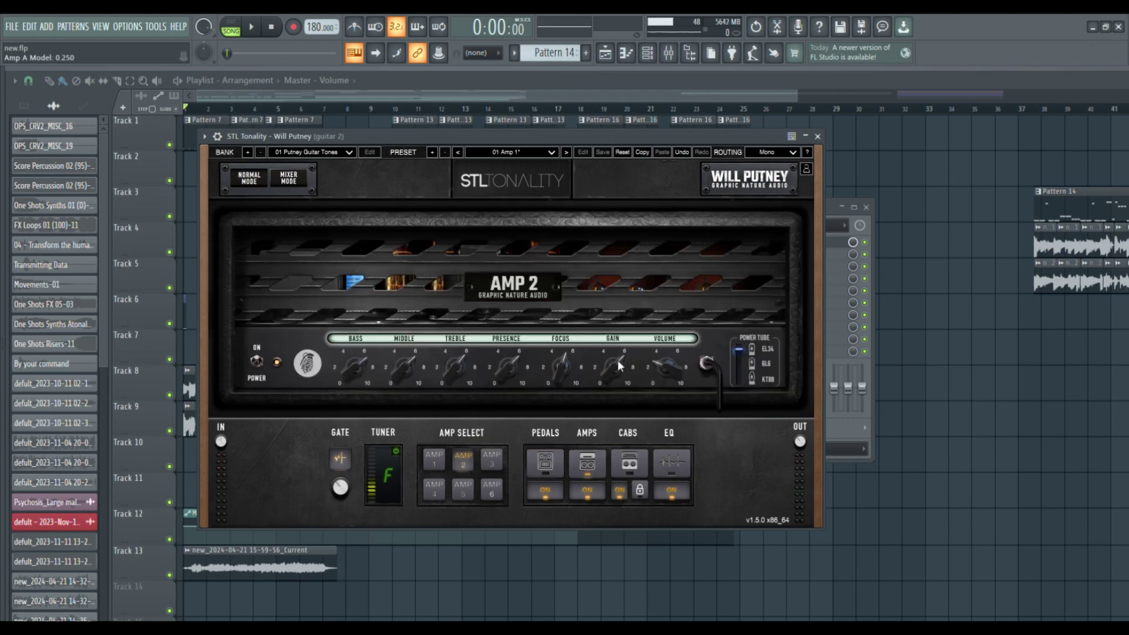
left_click_drag(618, 360, 618, 401)
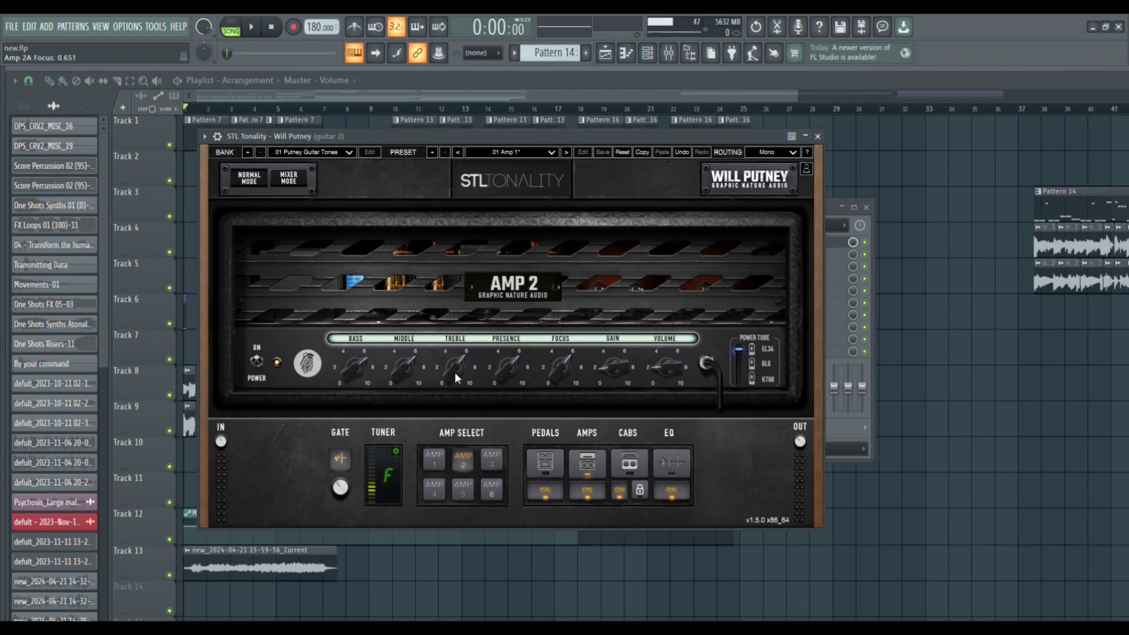
left_click_drag(455, 374, 461, 355)
left_click_drag(450, 362, 452, 367)
mouse_move(360, 370)
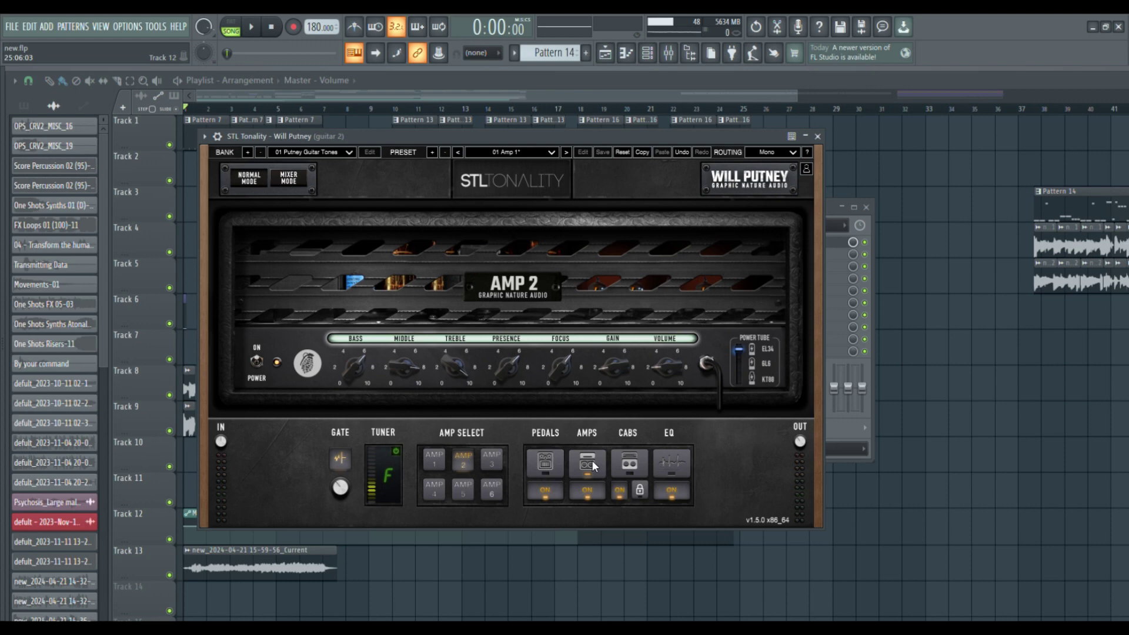
left_click(546, 463)
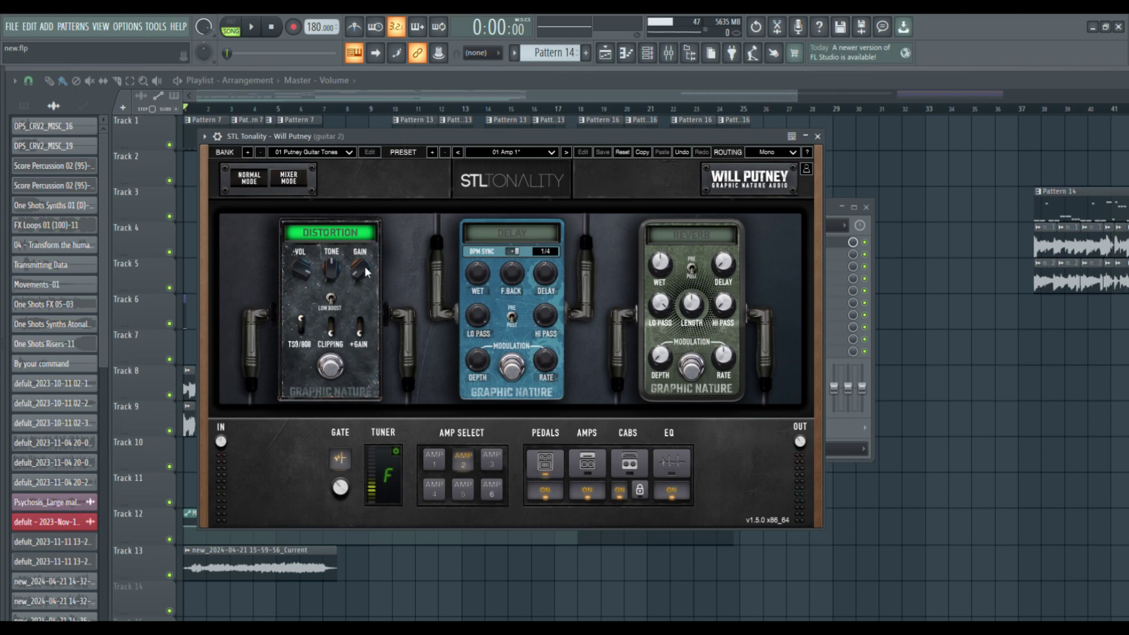
- Retune guitar 2's distortion gain, flip TS9/808 mode, set tone to 2.2, and close the plugin
left_click_drag(365, 271, 332, 287)
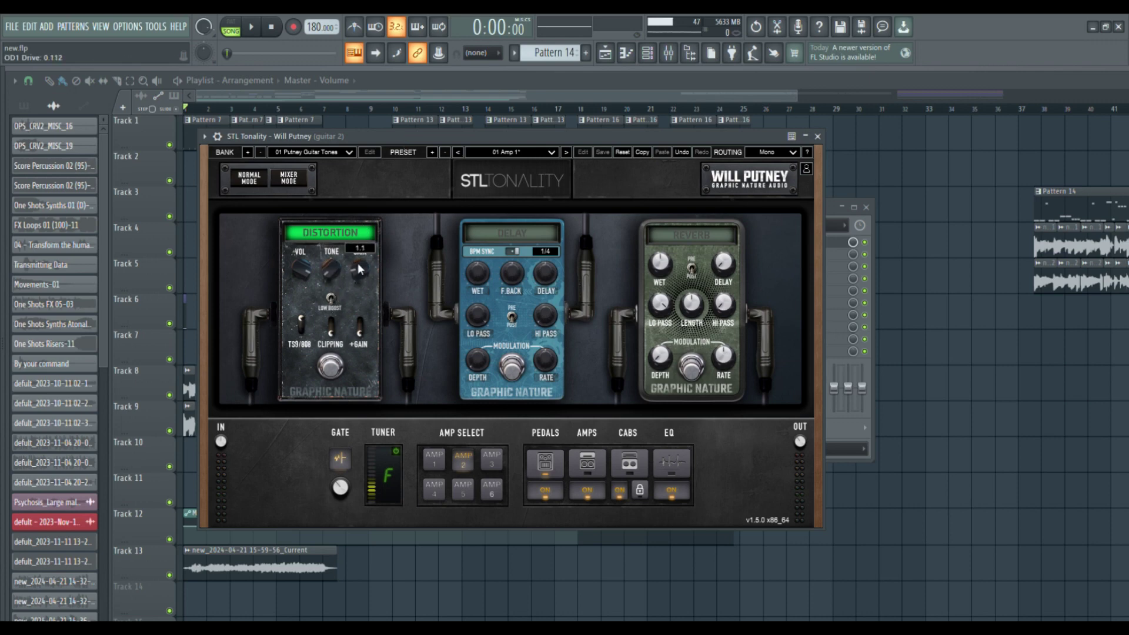
left_click_drag(358, 263, 358, 259)
left_click(300, 324)
left_click_drag(333, 269, 330, 254)
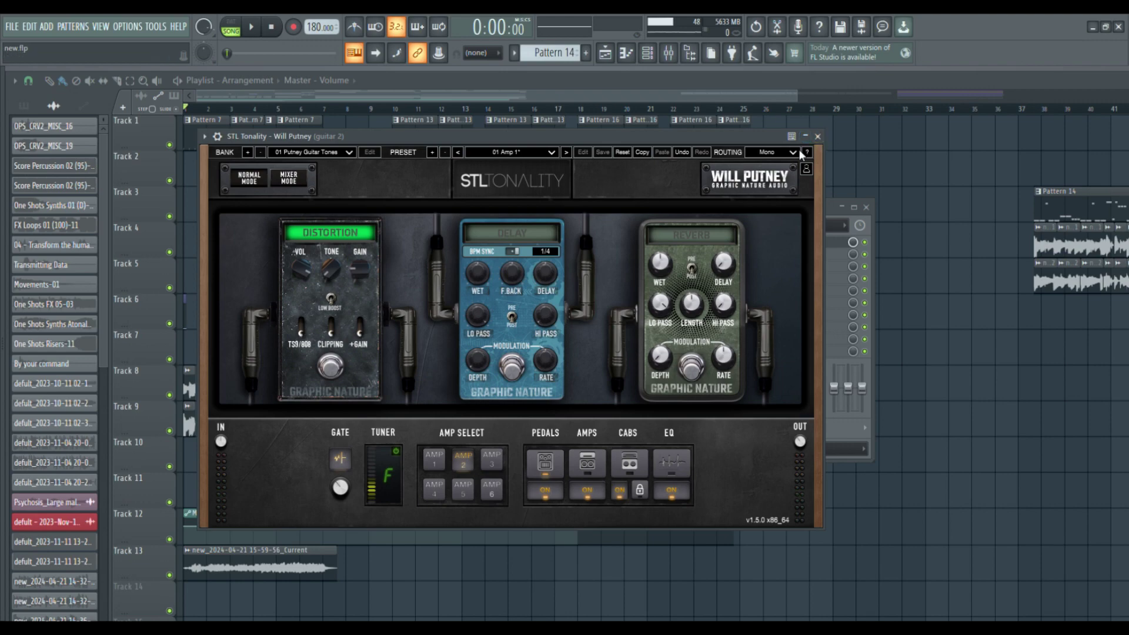
left_click(817, 136)
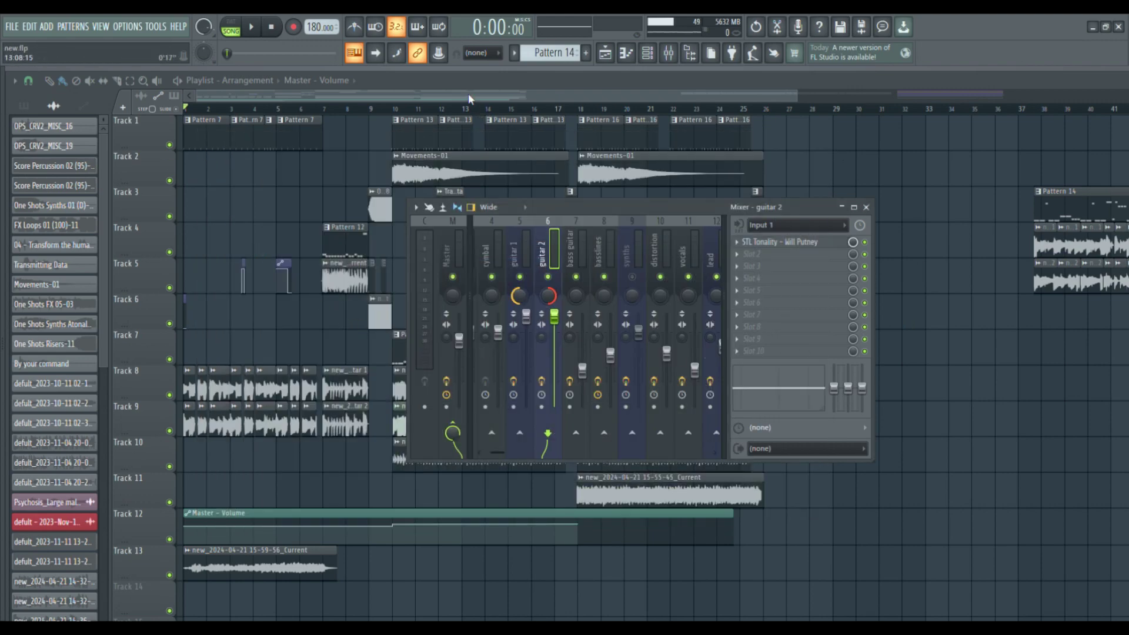
- Hide the Mixer and start playing the arrangement from the transport
left_click(473, 121)
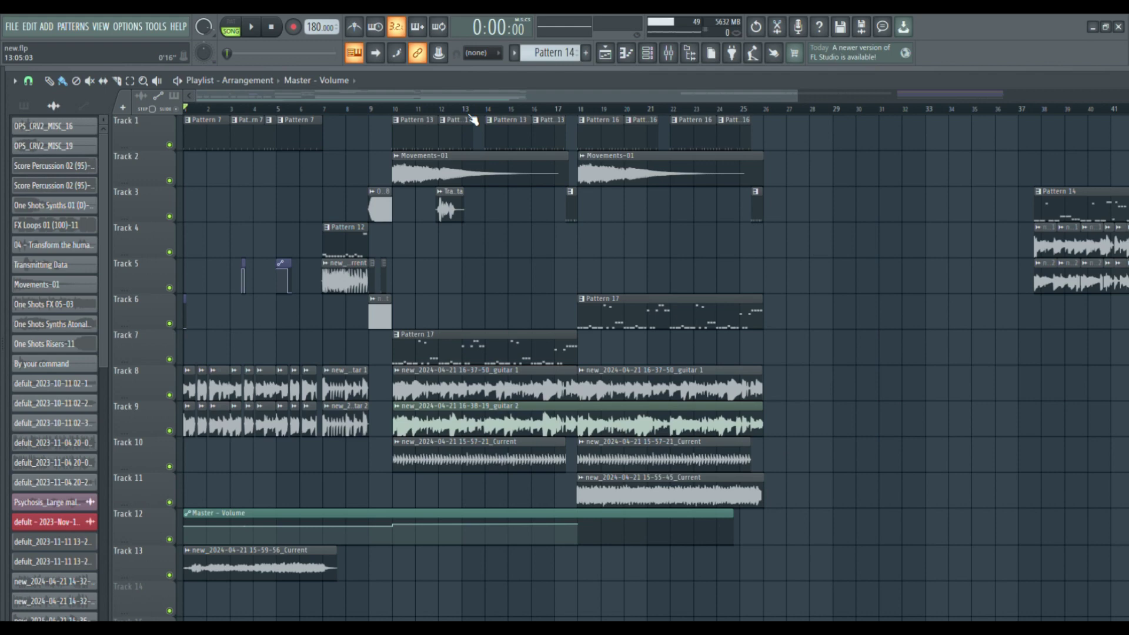
left_click(257, 27)
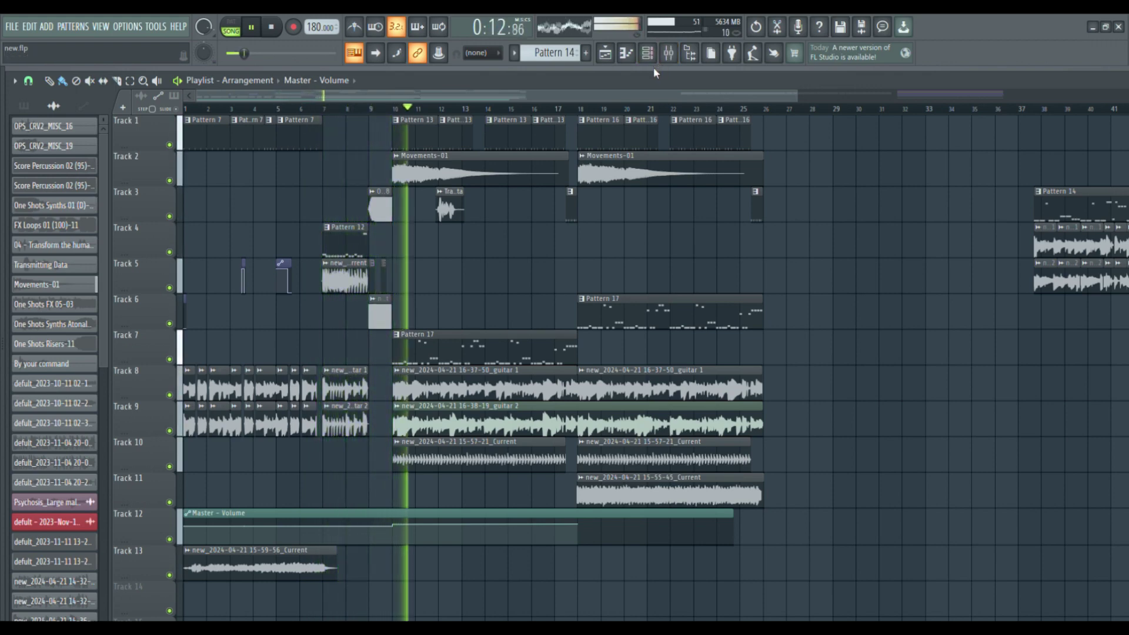
- Reopen the Mixer and check guitar 1's STL Tonality cabinet settings, then close it
left_click(670, 54)
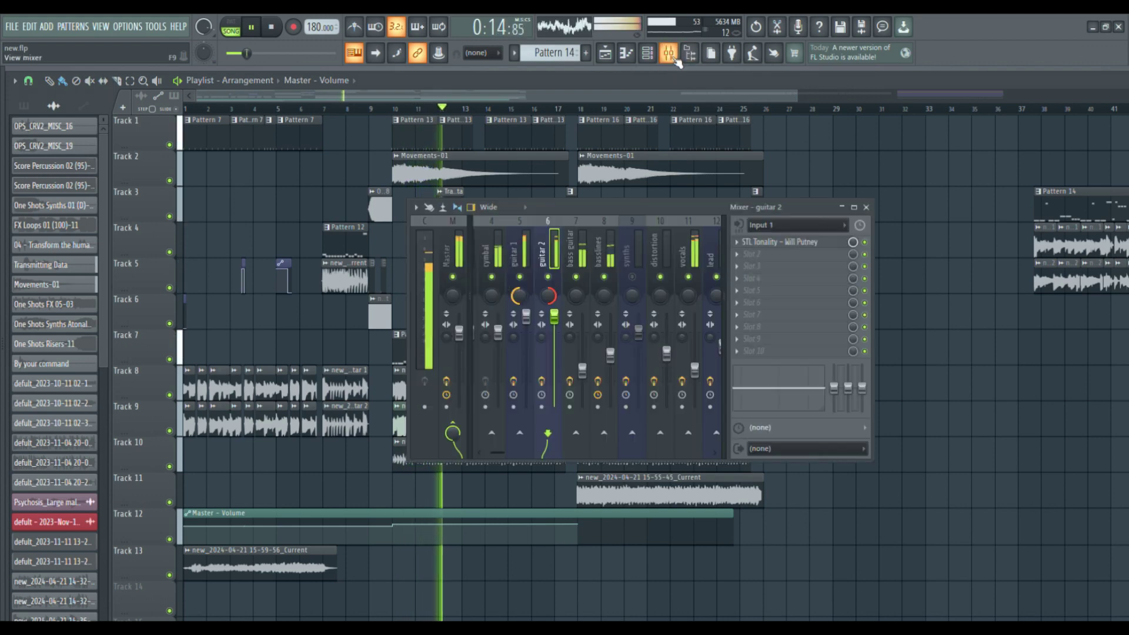
left_click(515, 253)
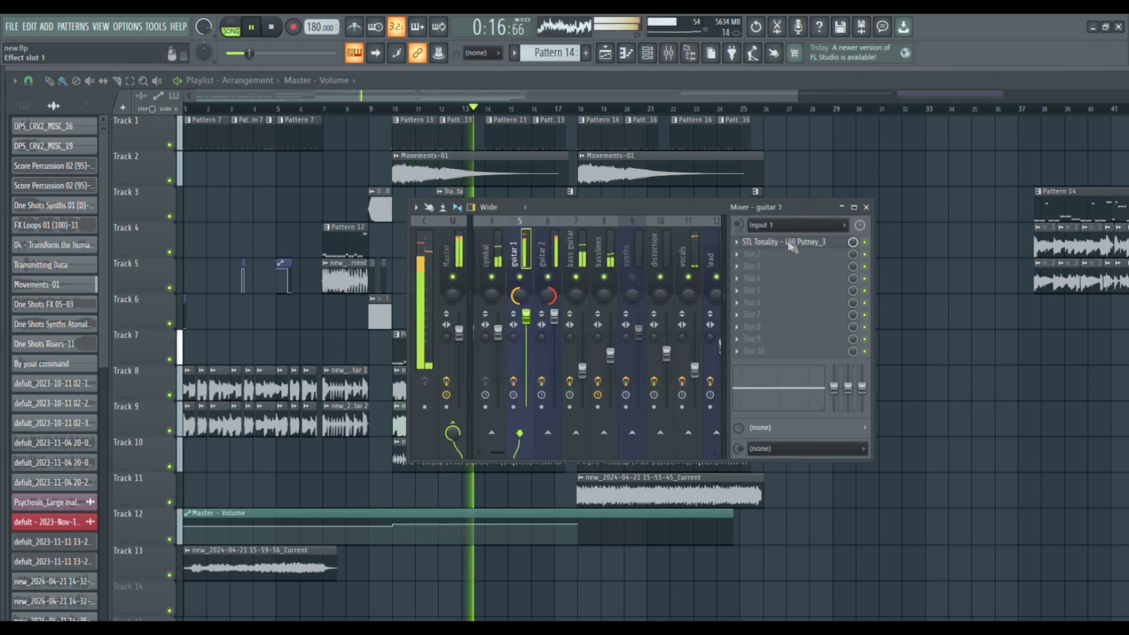
left_click(789, 246)
left_click(671, 439)
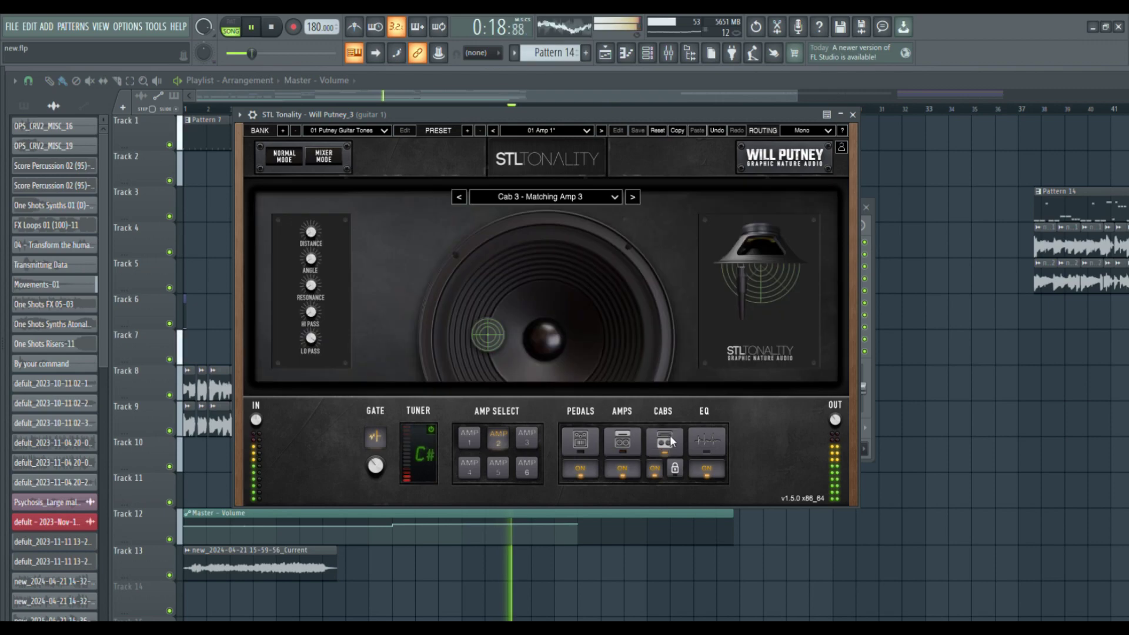
key("Escape")
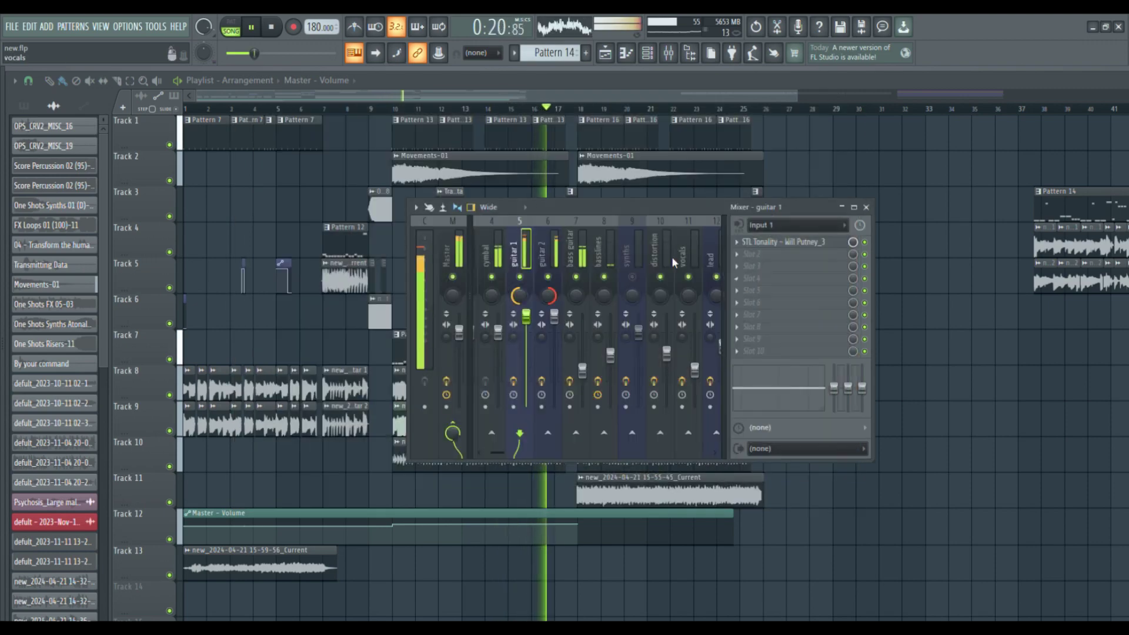
- On guitar 2, set the cab mic distance to 0% and the distortion tone to 6.7
left_click(547, 253)
left_click(781, 241)
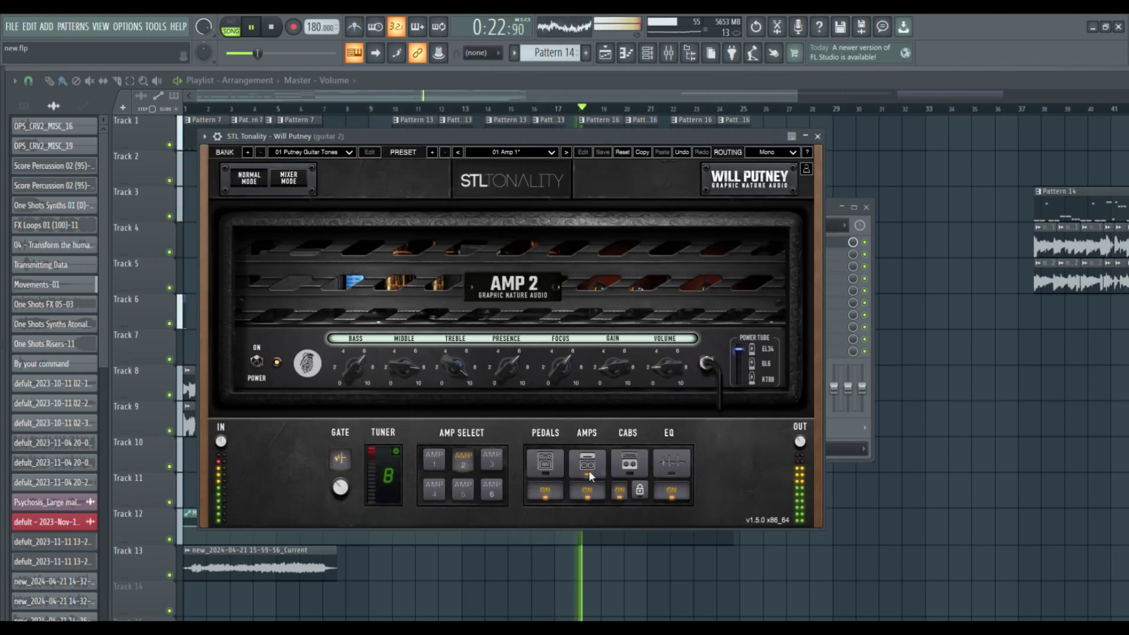
left_click(628, 464)
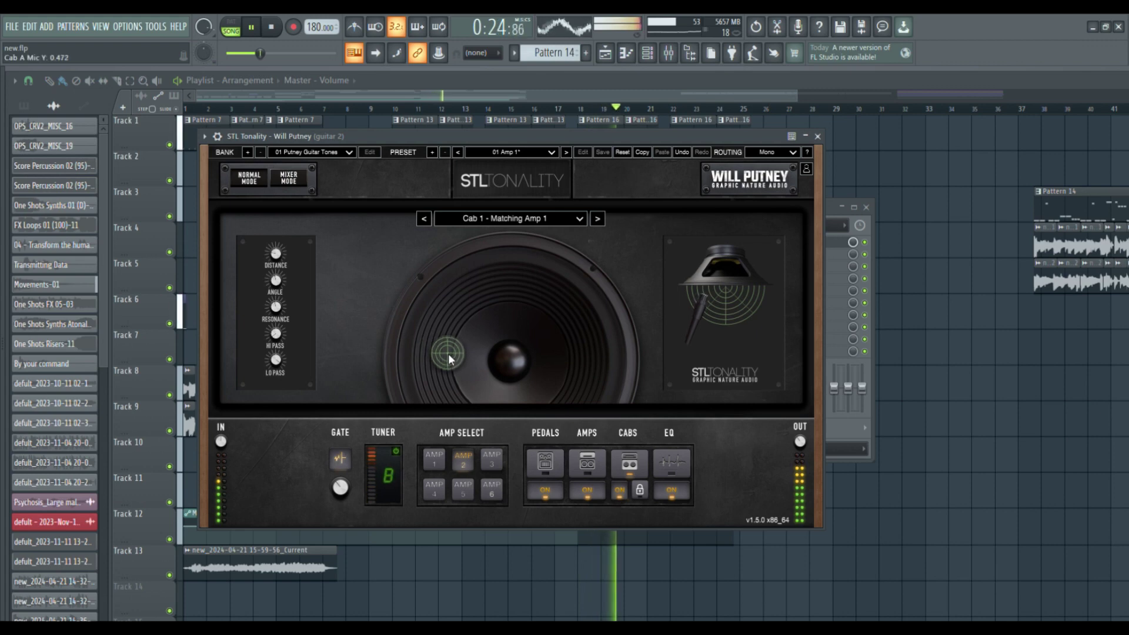
left_click_drag(275, 254, 275, 312)
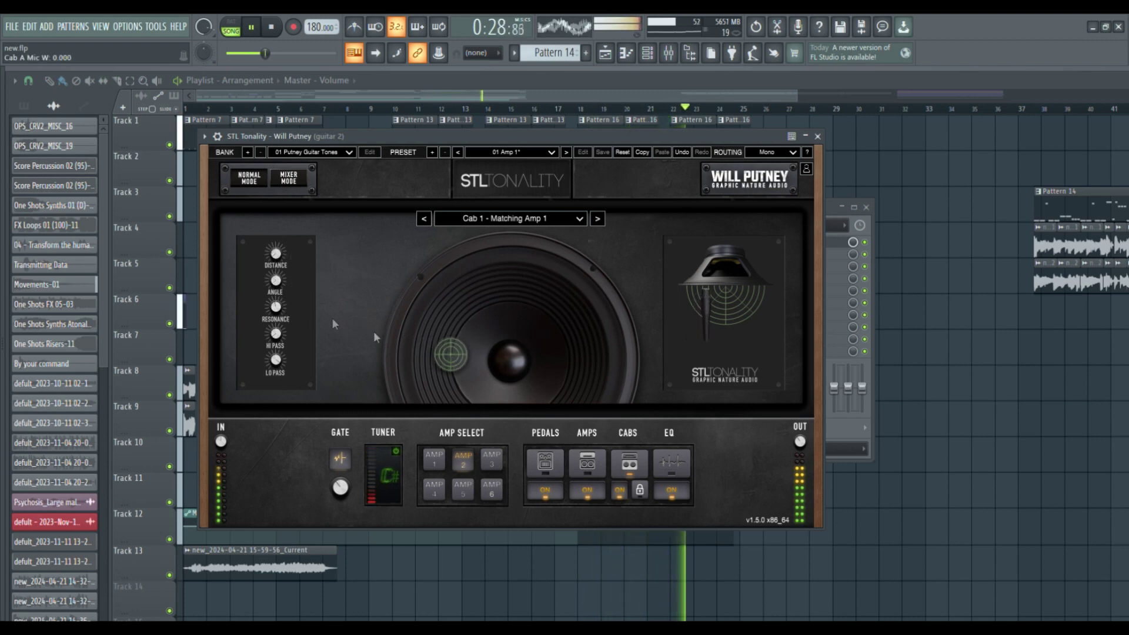
left_click(545, 462)
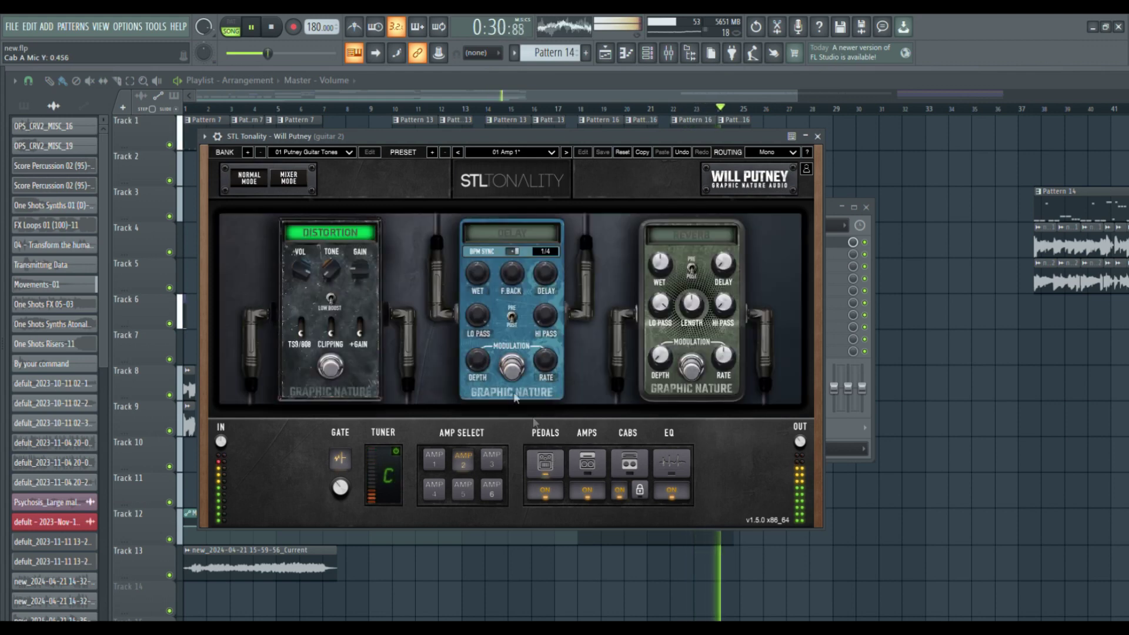
left_click_drag(333, 270, 361, 223)
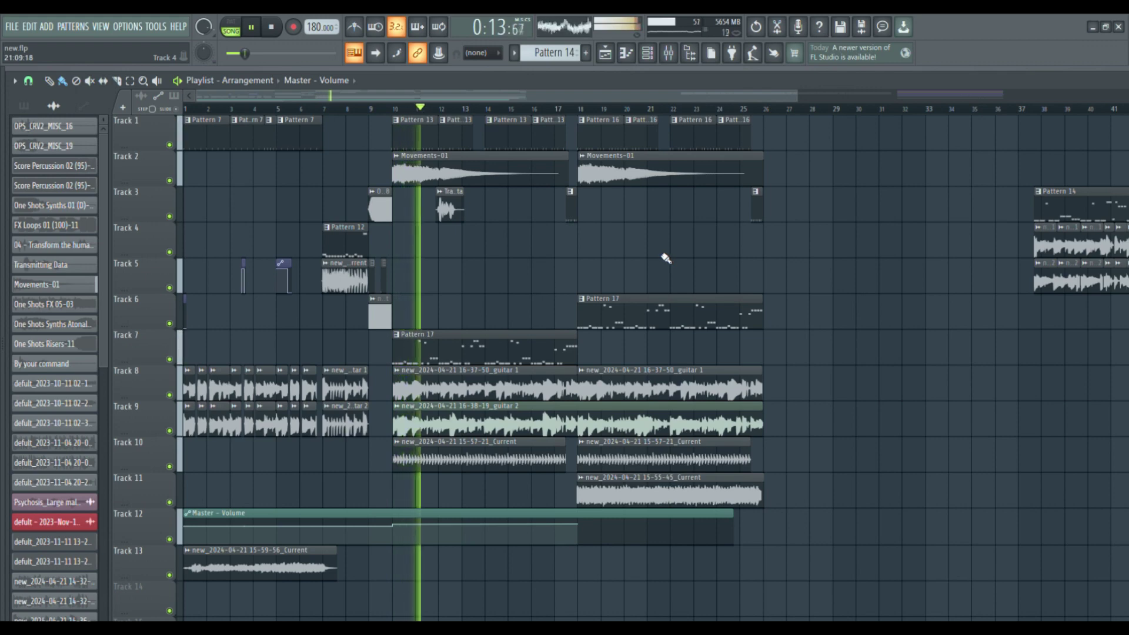
- Reopen guitar 1's STL Tonality from the Mixer and bring up its pedal page
left_click(670, 53)
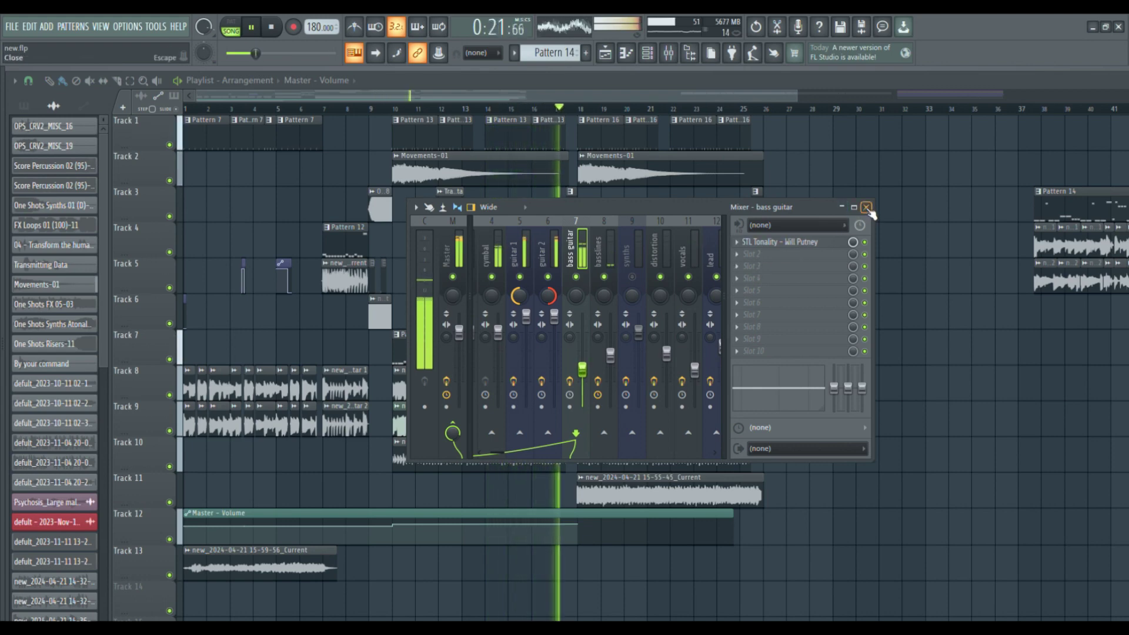
left_click(514, 253)
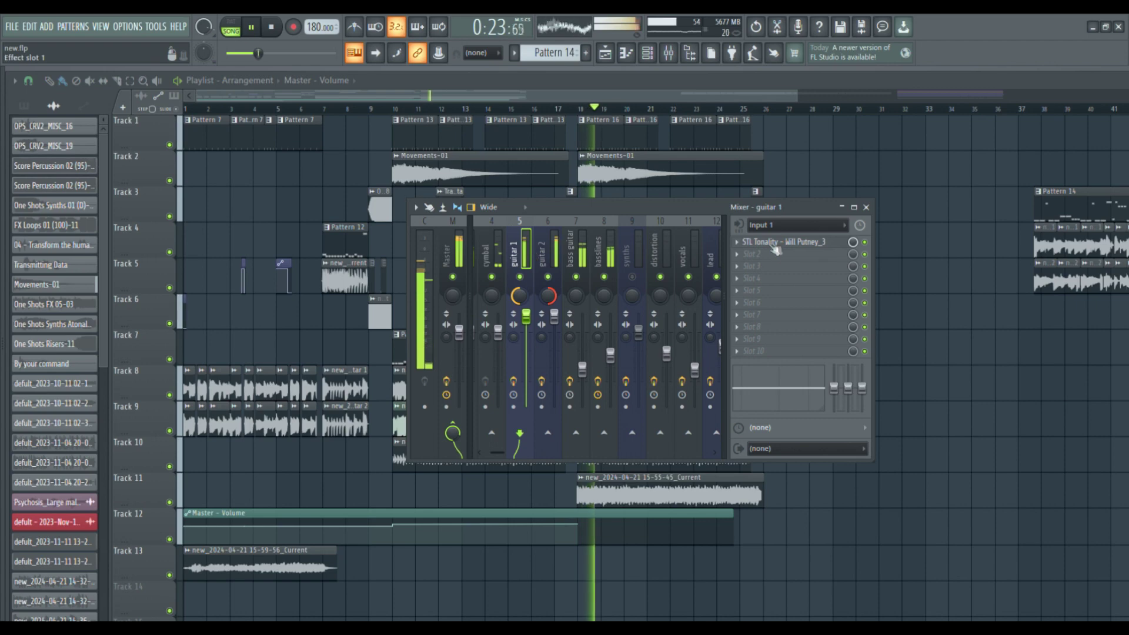
left_click(774, 243)
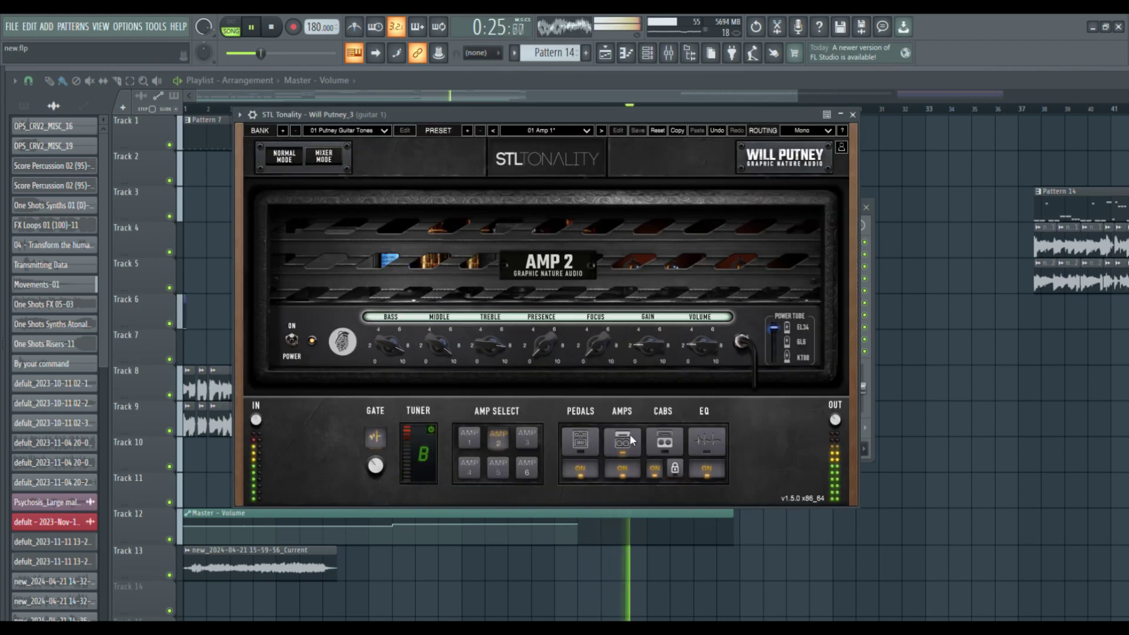
left_click(663, 441)
left_click(626, 438)
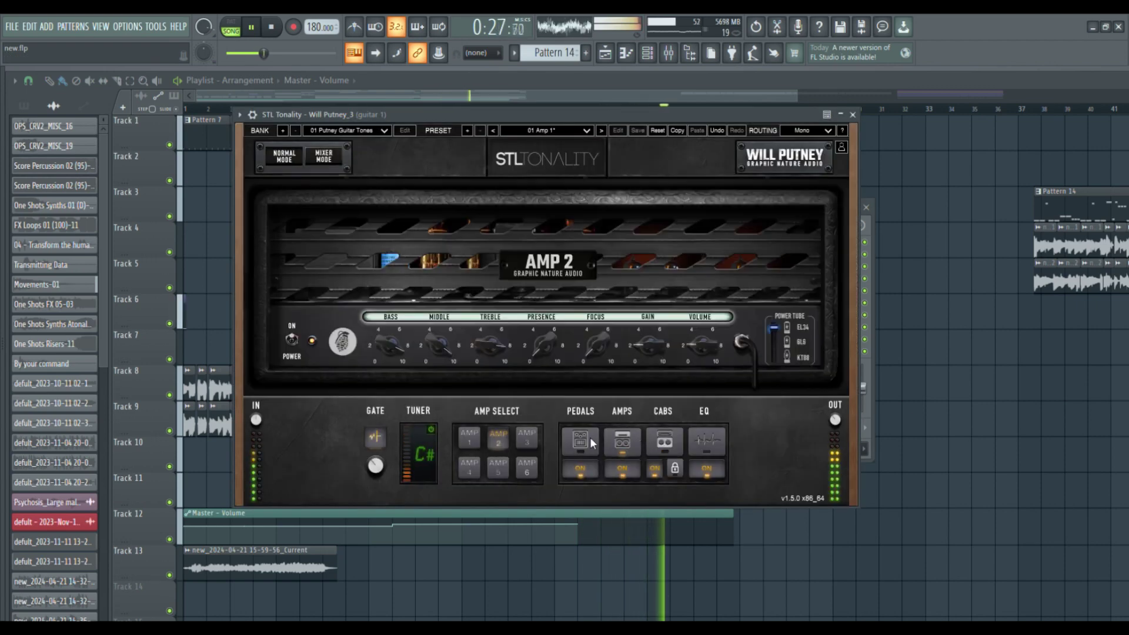
left_click(591, 436)
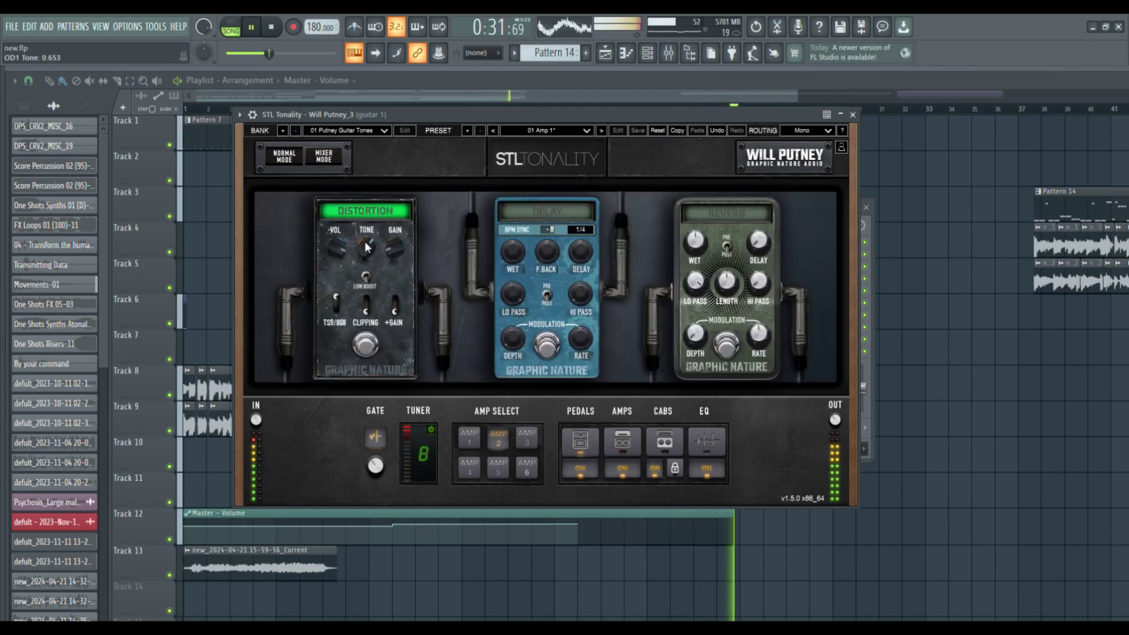
mouse_move(391, 247)
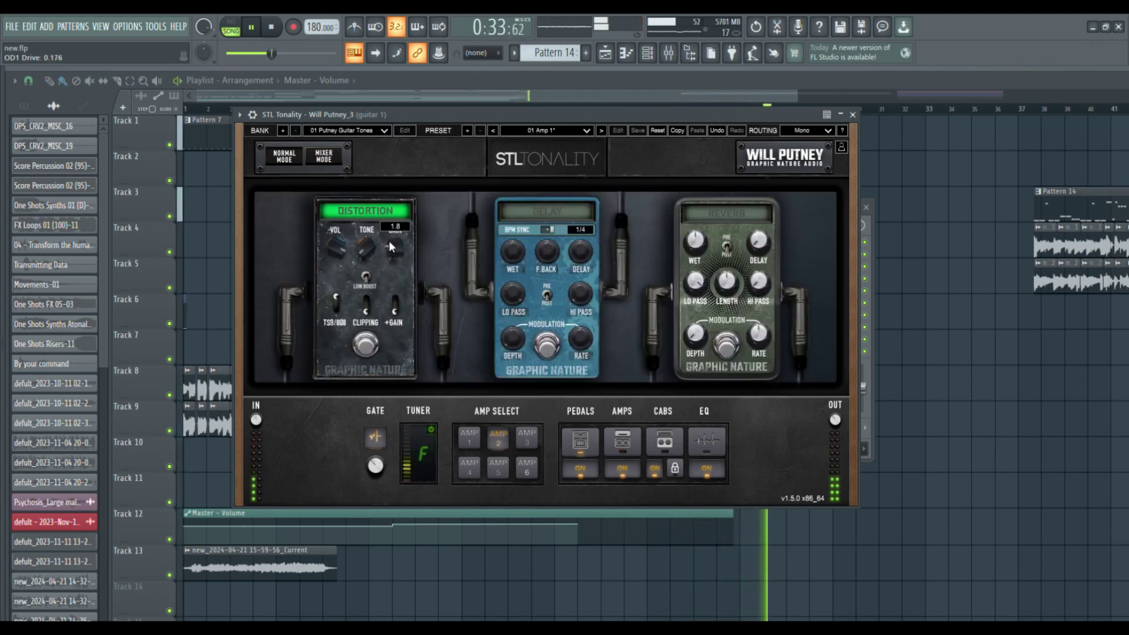